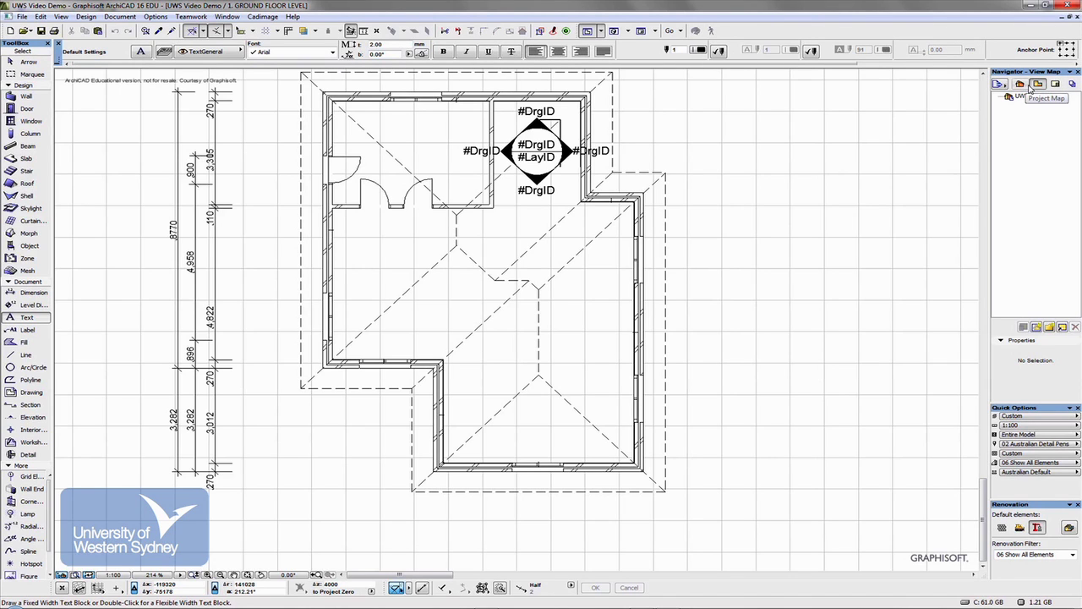
Step: Show the project map and collapse its Stories, 3D and Info groups
left_click(1019, 84)
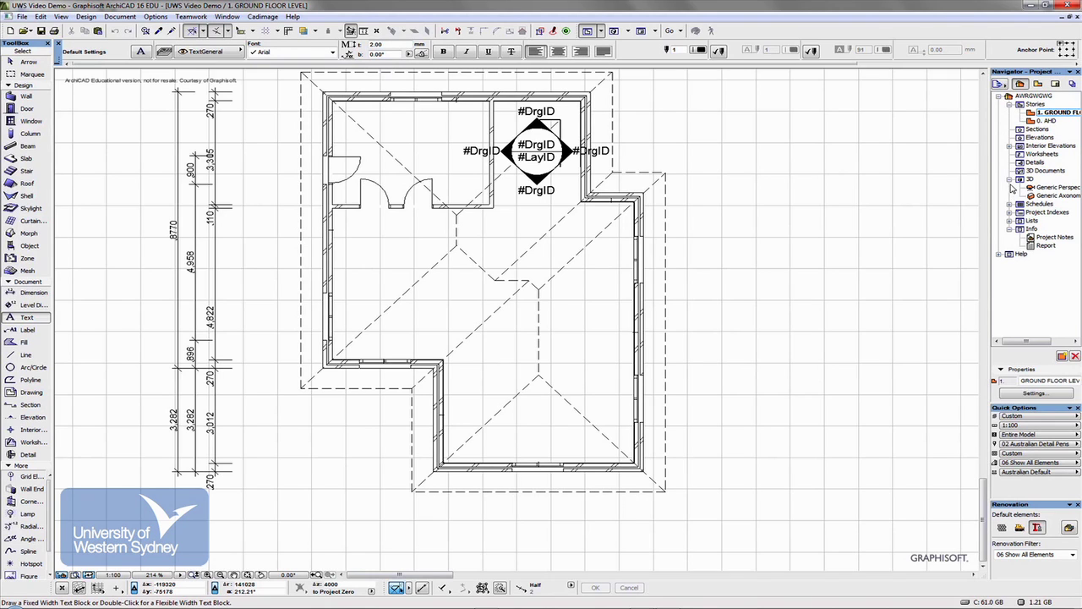
left_click(1009, 104)
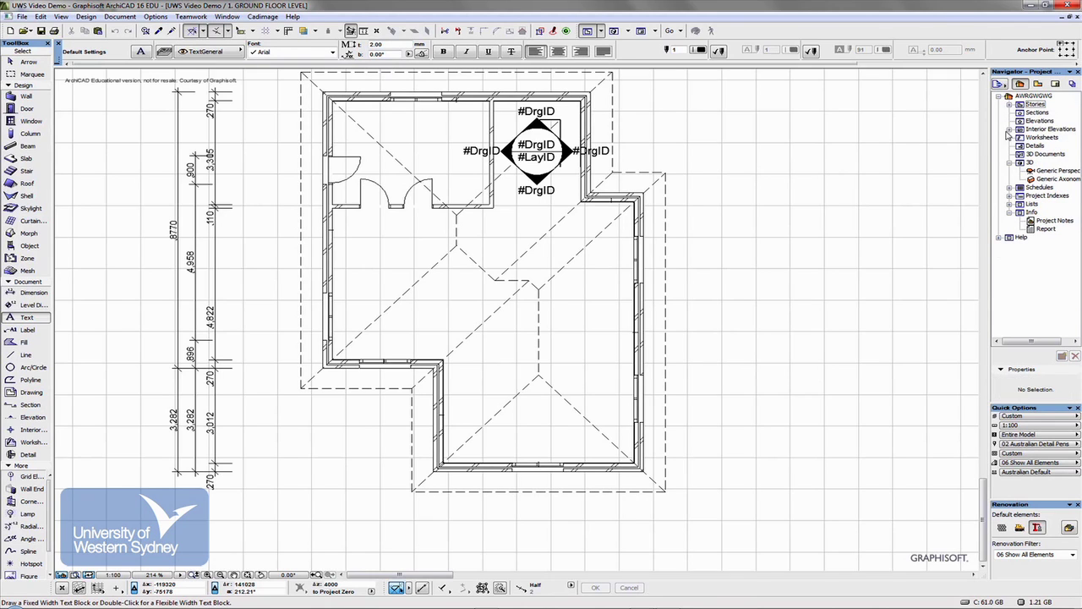
left_click(1008, 162)
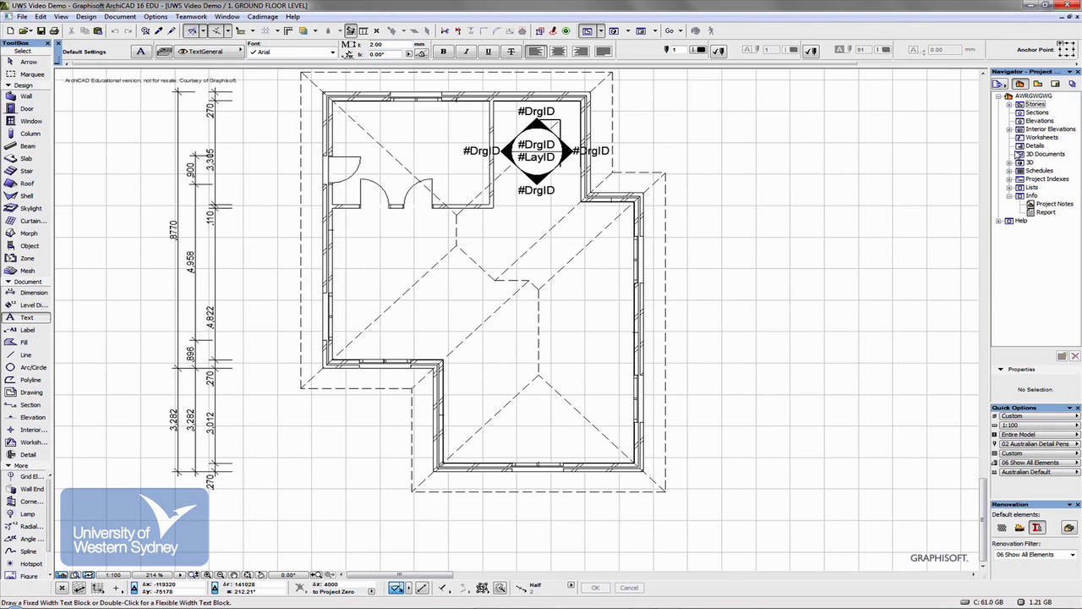
left_click(1009, 196)
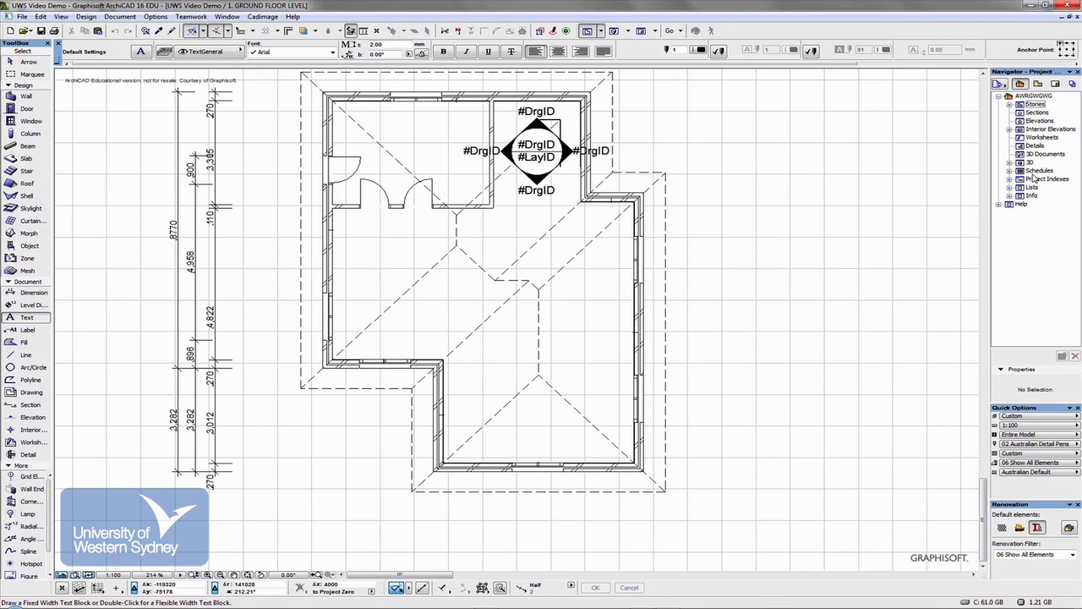
Step: Expand the stories, open the 1. GROUND FLOOR LEVEL plan and examine its overall drawing extents
left_click(1009, 105)
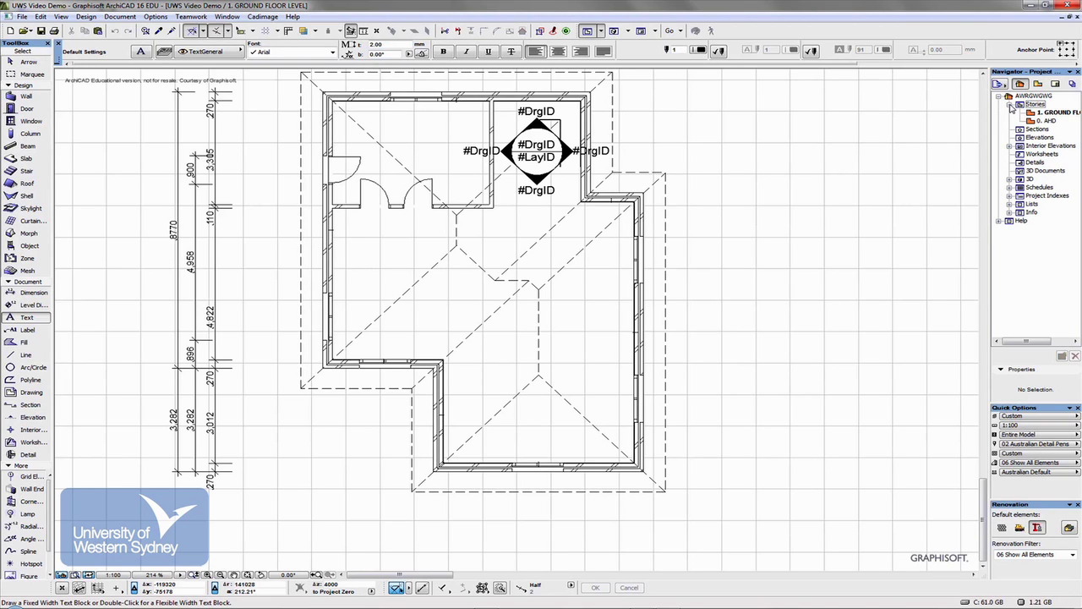
left_click(1024, 112)
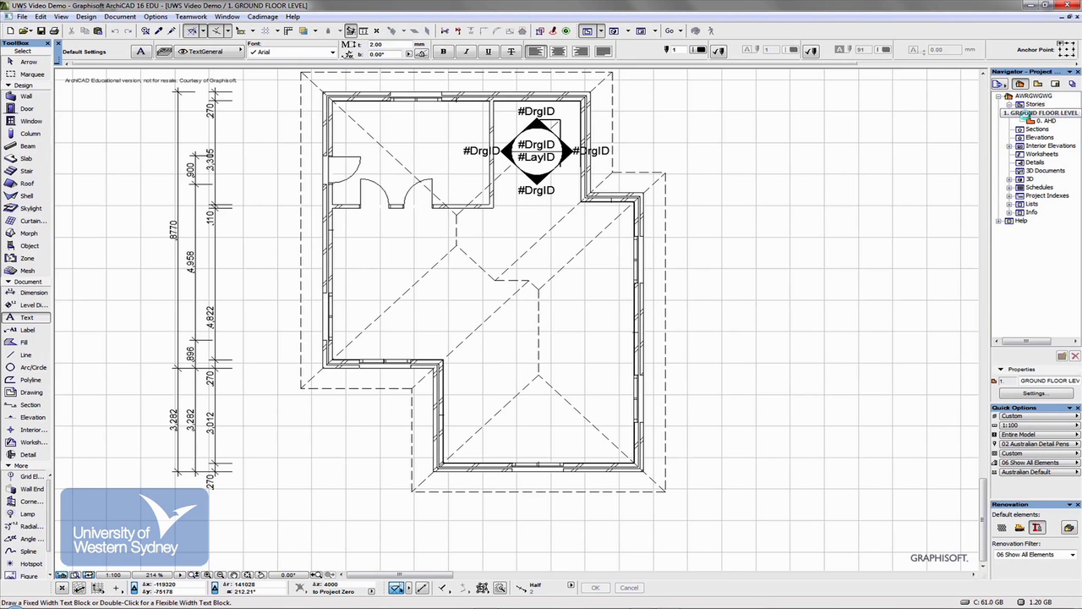
scroll(567, 238, "down", 2)
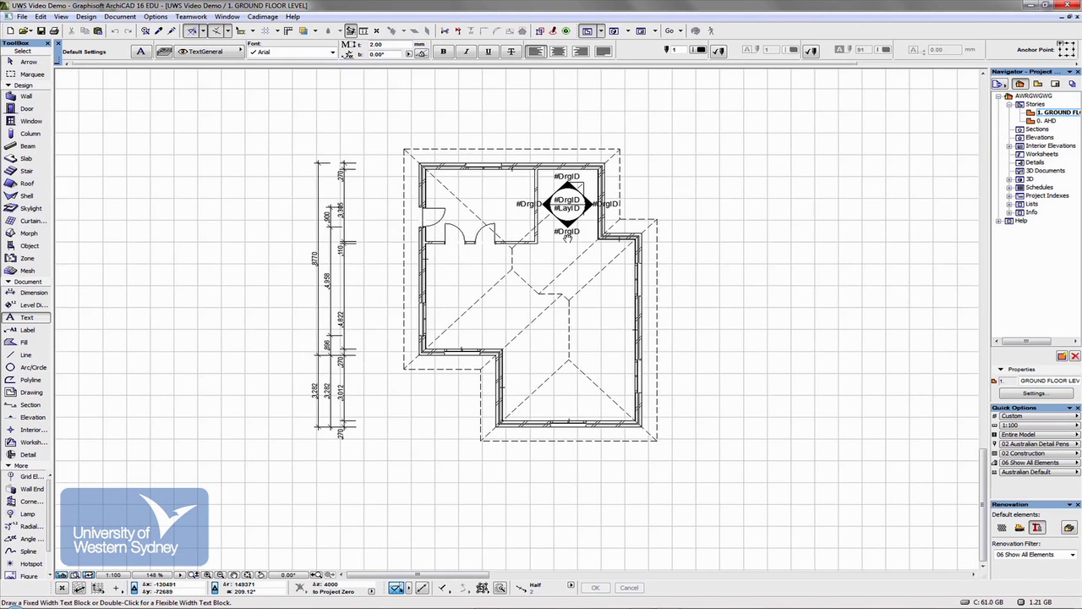
scroll(567, 238, "down", 15)
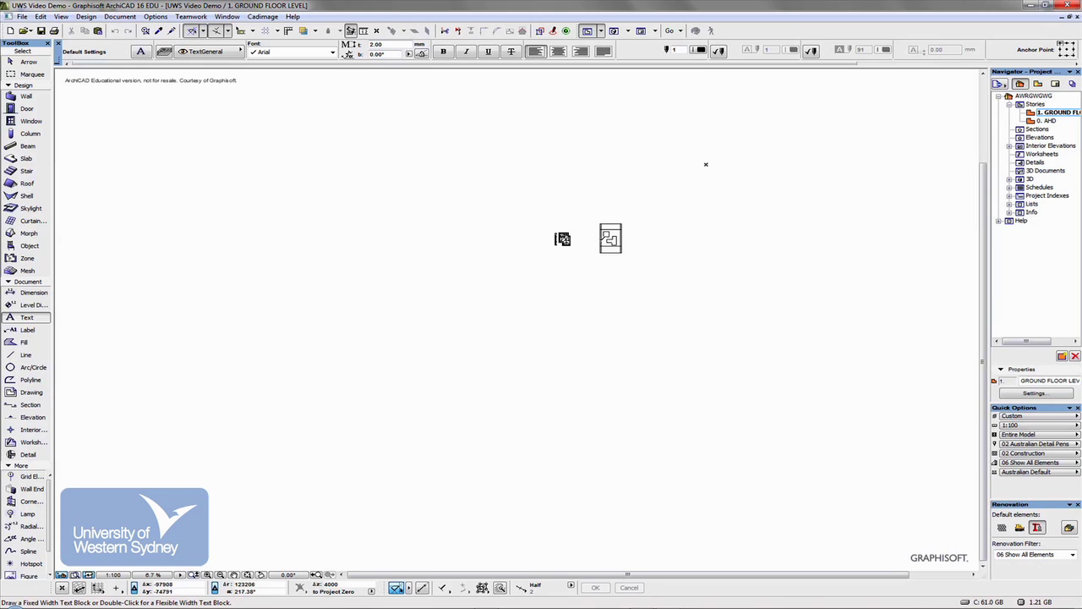
scroll(567, 238, "up", 13)
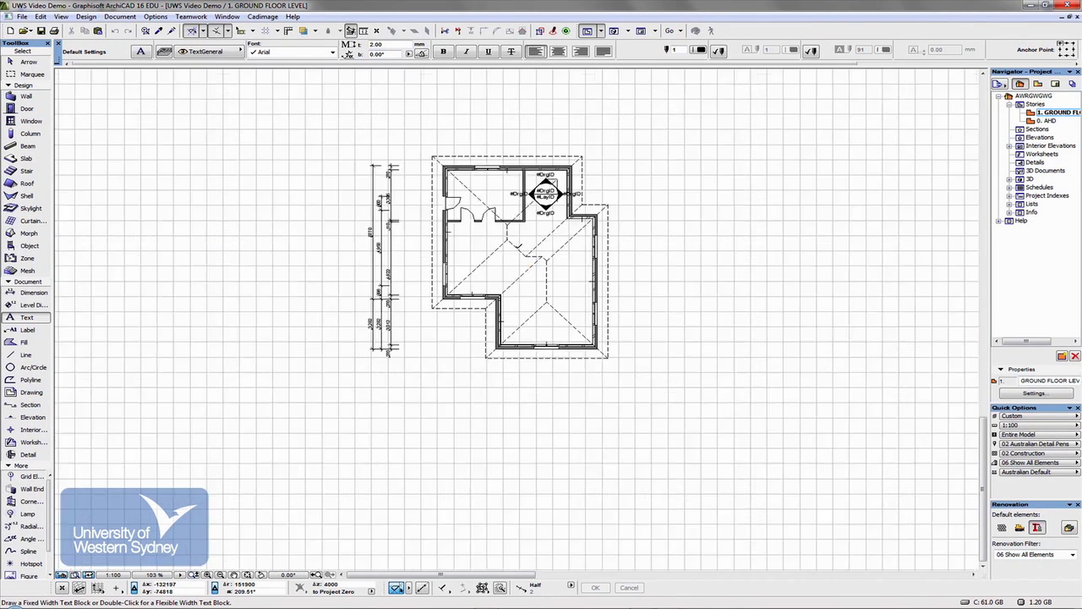
scroll(517, 244, "up", 6)
scroll(517, 245, "down", 4)
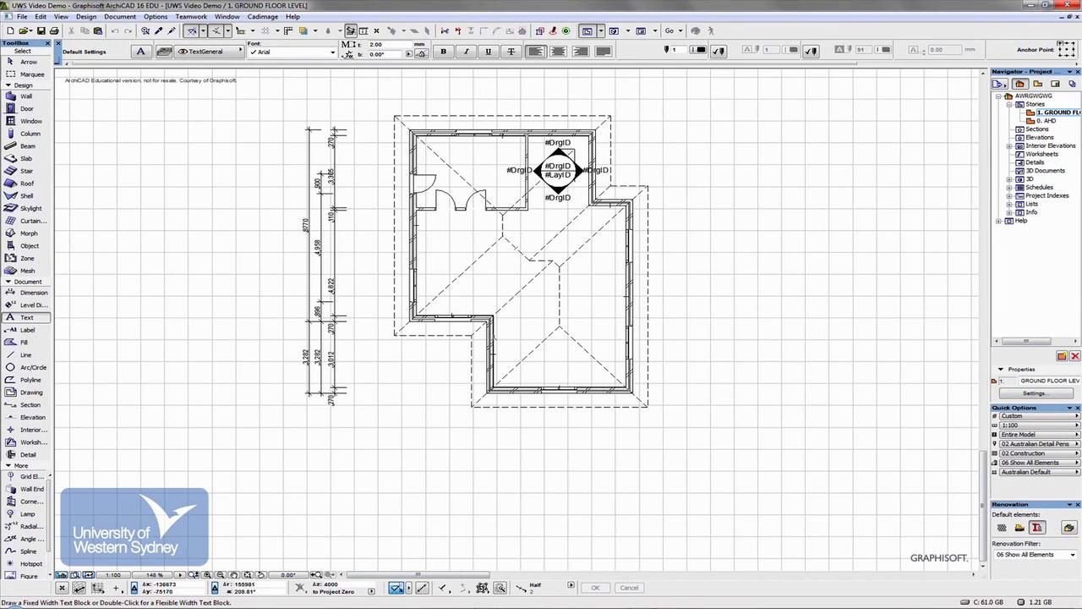
left_click_drag(1029, 113, 1030, 117)
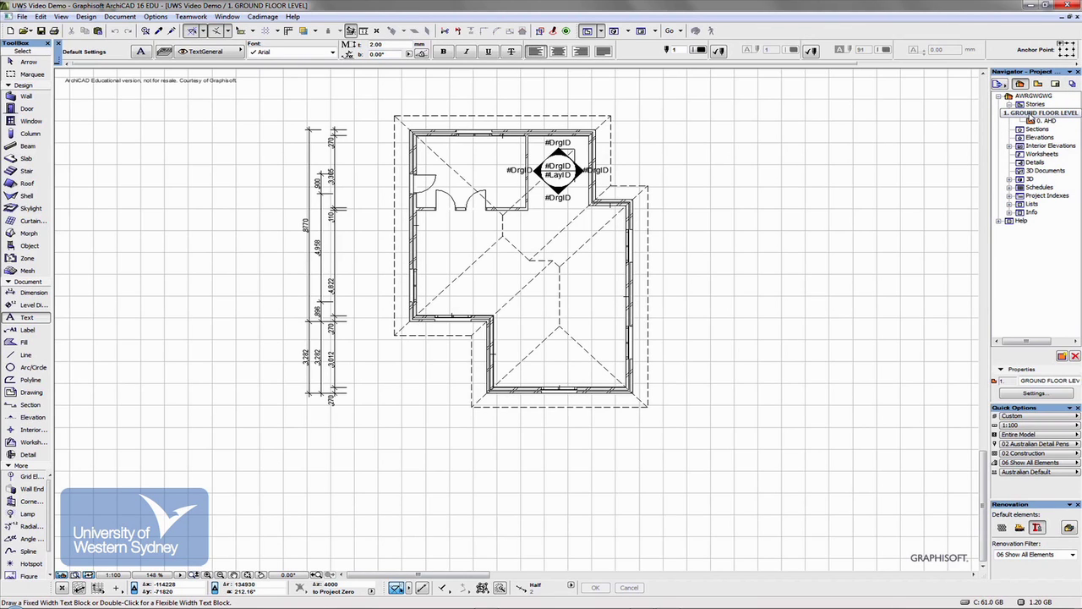
Step: Expand the IE02 interior elevations in the project map and open elevation IE02 01 to examine the cabinetry
left_click(1009, 147)
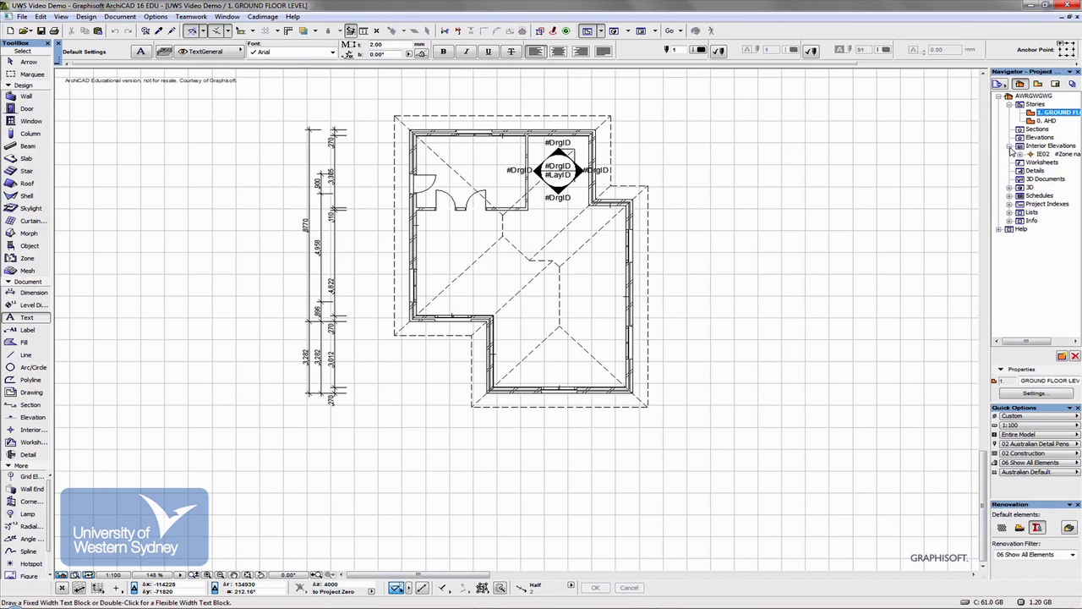
left_click(1019, 155)
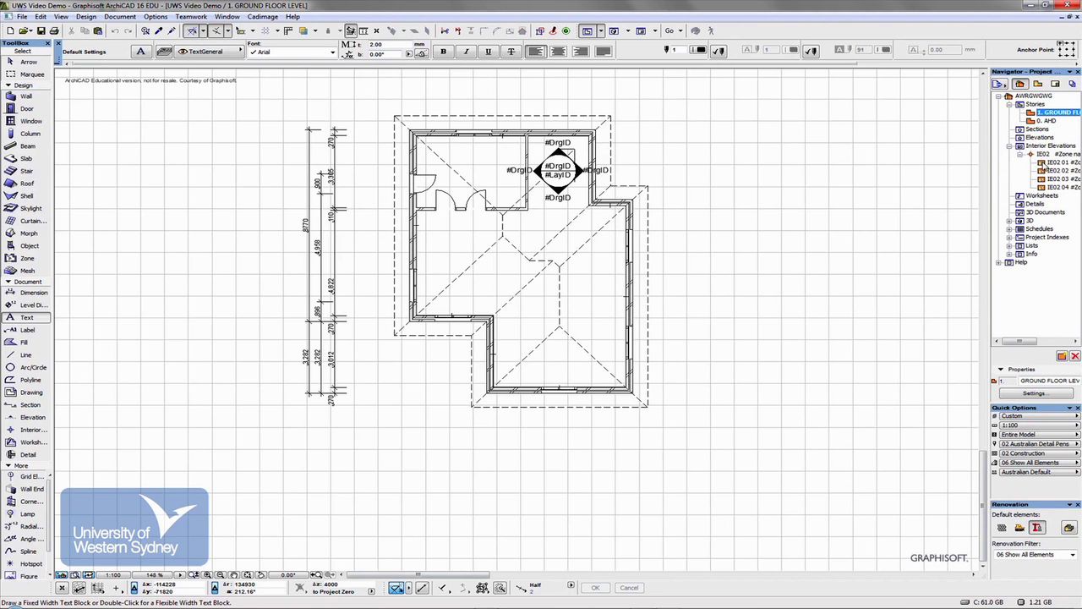
double_click(1048, 163)
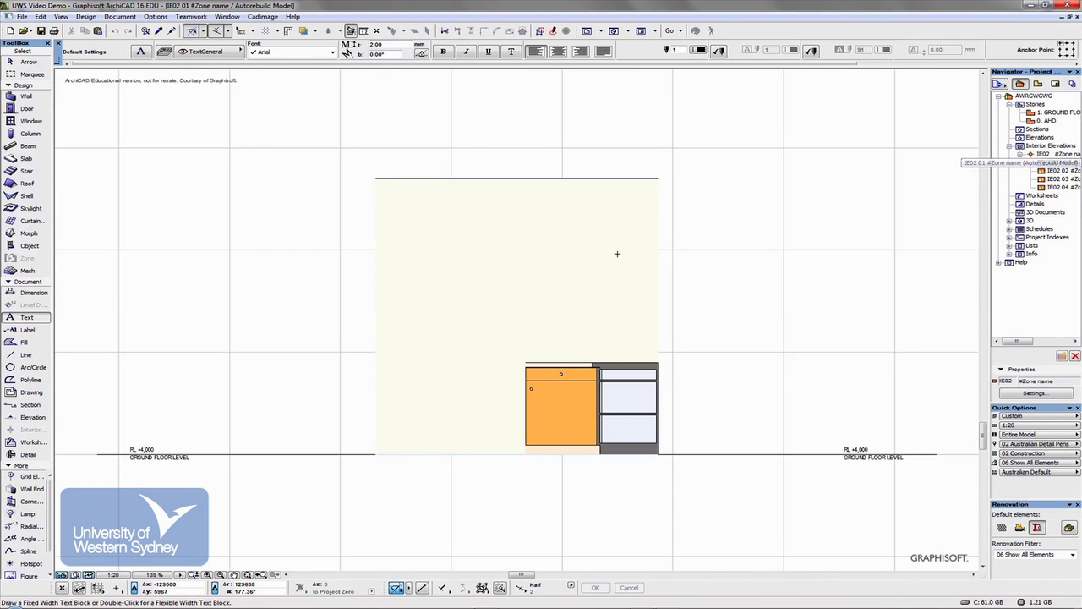
scroll(752, 294, "down", 1)
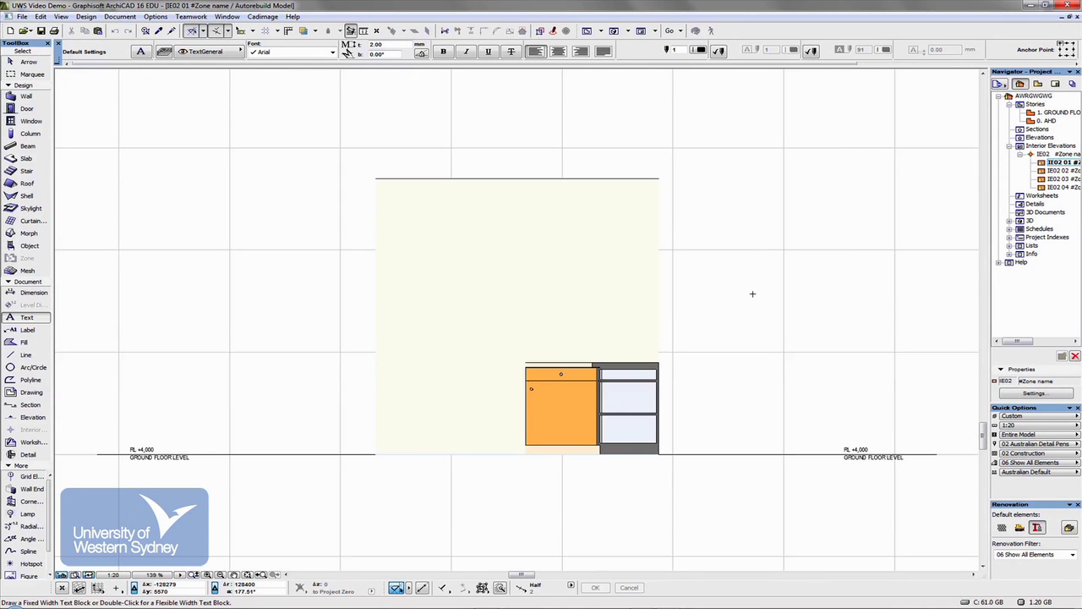
scroll(752, 294, "up", 3)
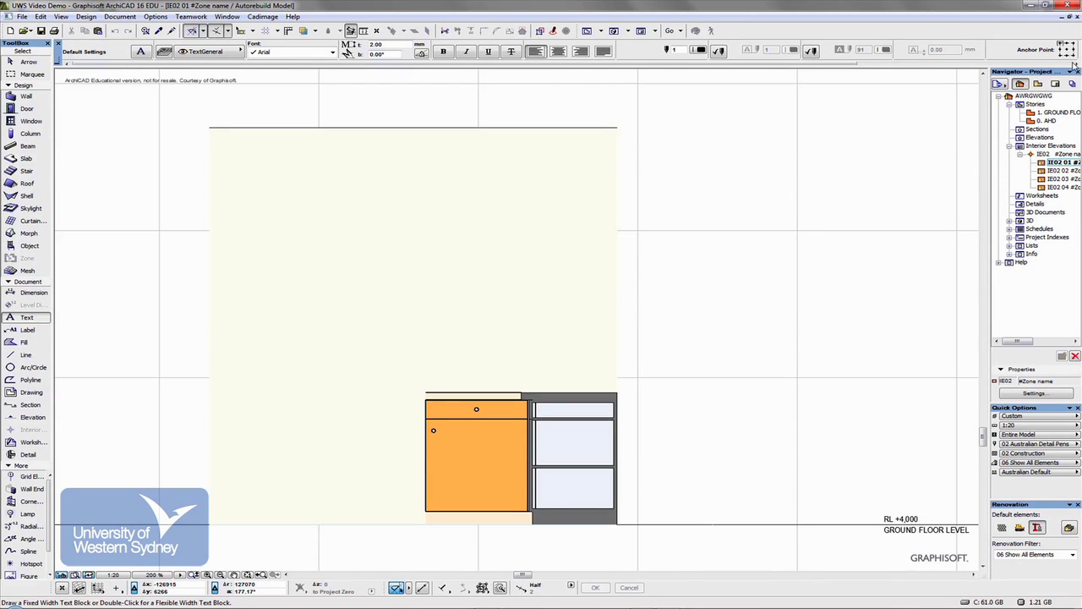
Step: Reopen the 1. GROUND FLOOR LEVEL plan and switch the navigator to the view map
double_click(1035, 113)
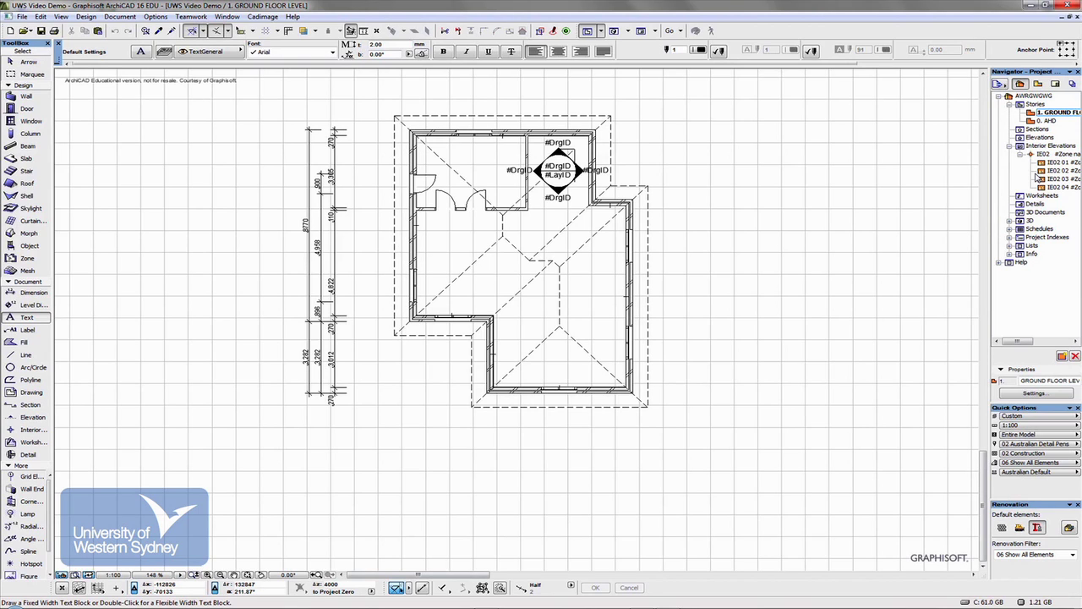
left_click(1038, 83)
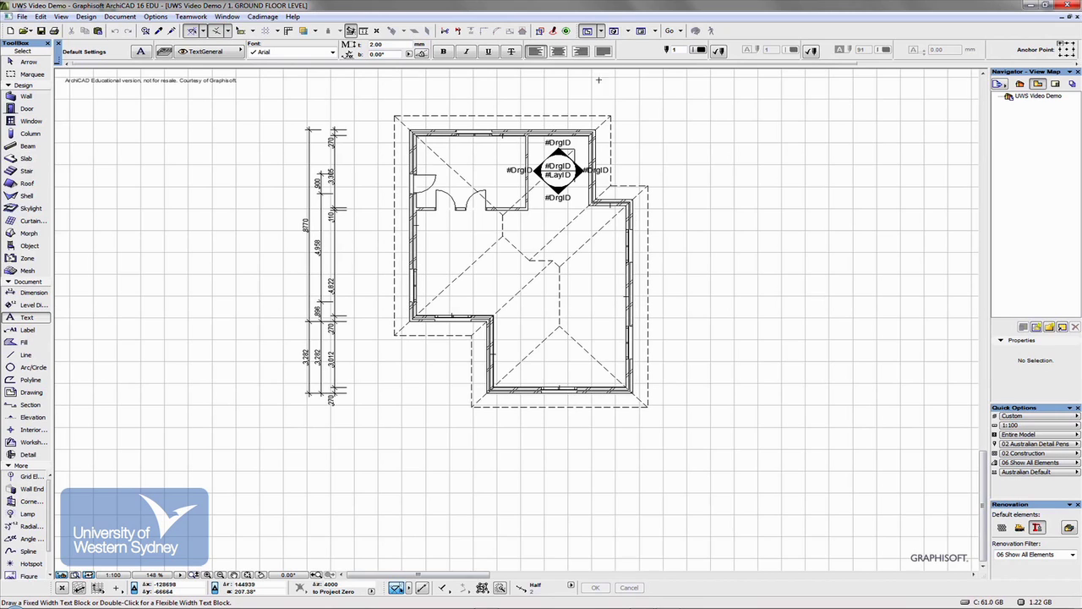
Step: Select the interior elevation marker in the plan's upper room and check which layer it is on
left_click(558, 174, "shift")
left_click(558, 173, "shift")
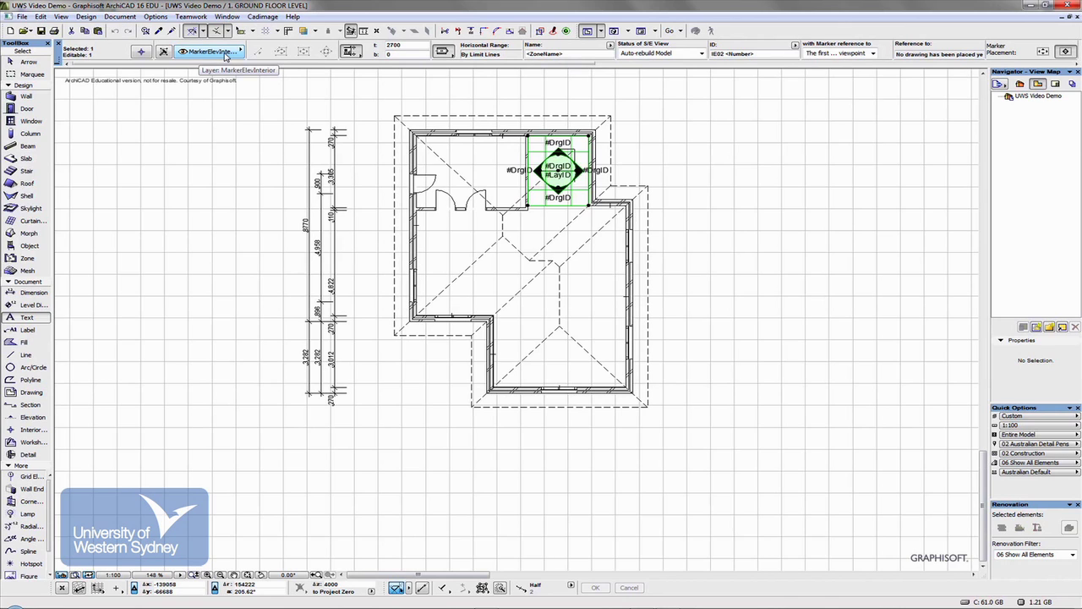
left_click(211, 52)
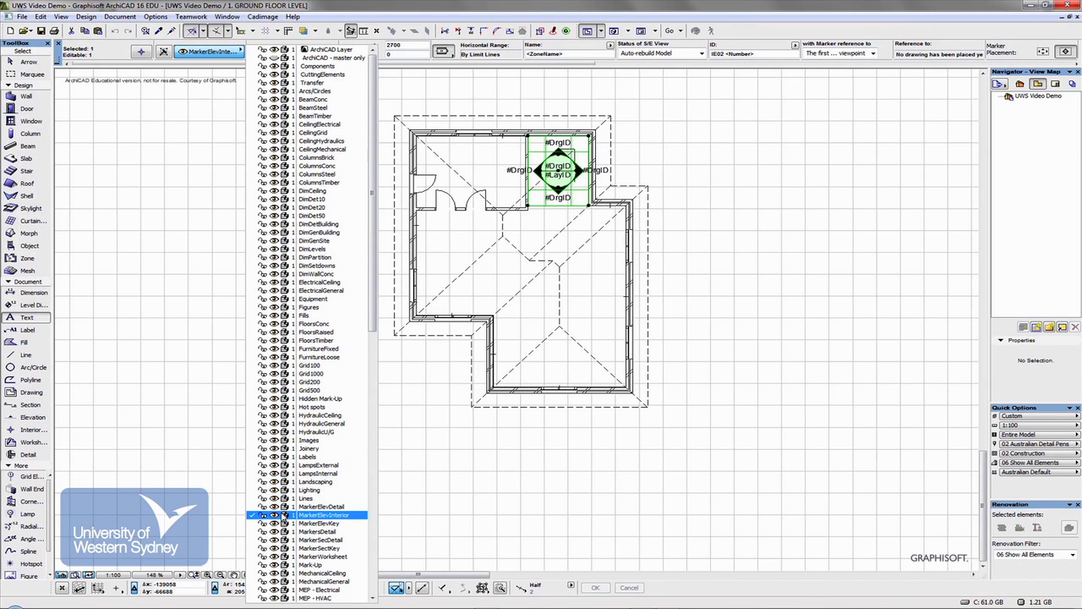
left_click(596, 489)
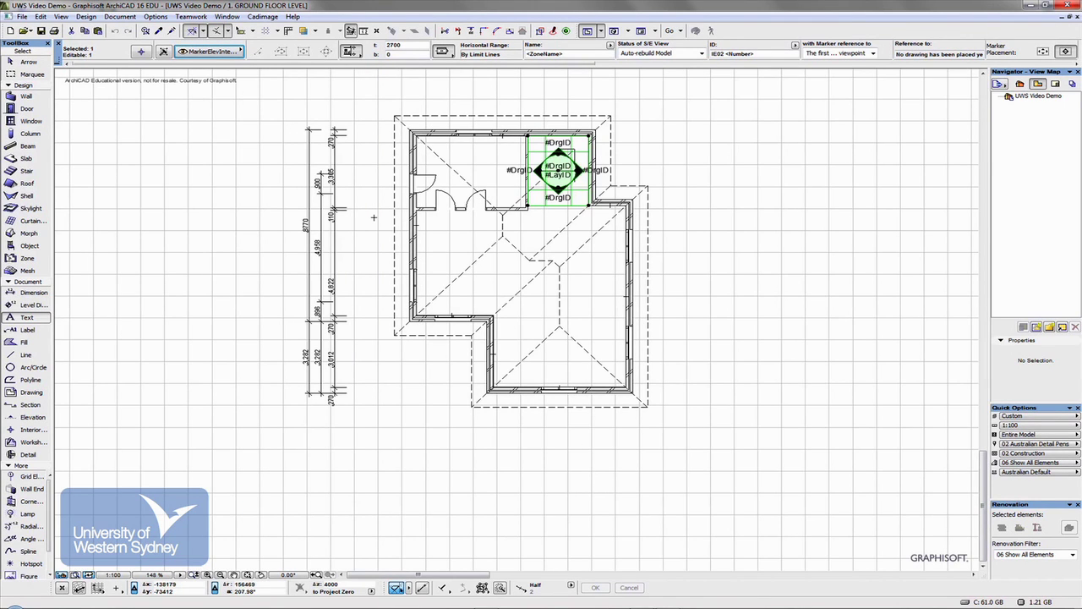
Step: Hide the MarkerElevInterior layer in the model view layer settings
left_click(86, 17)
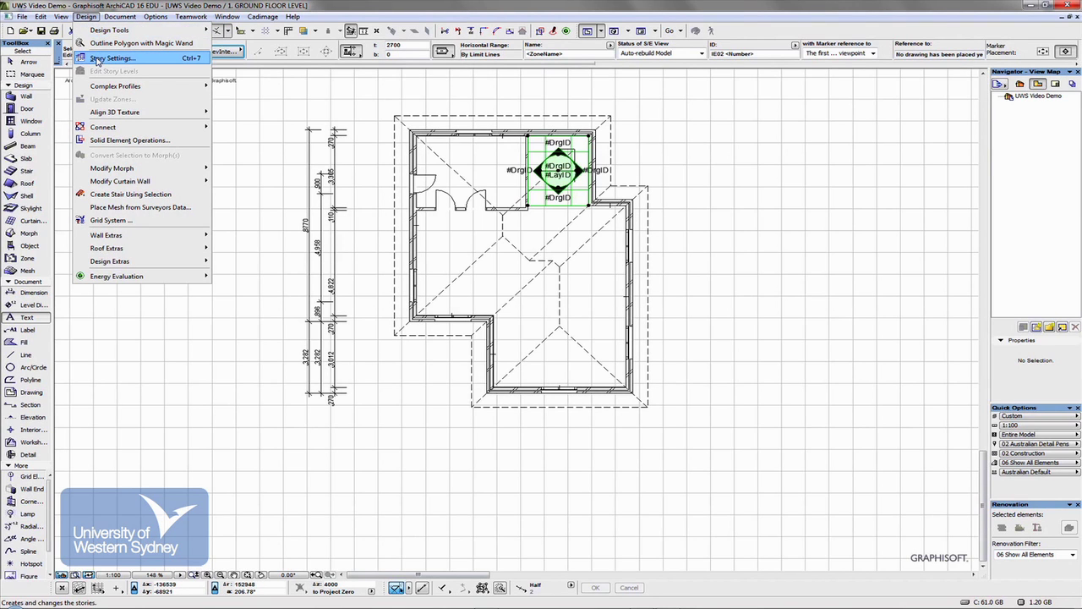
mouse_move(115, 20)
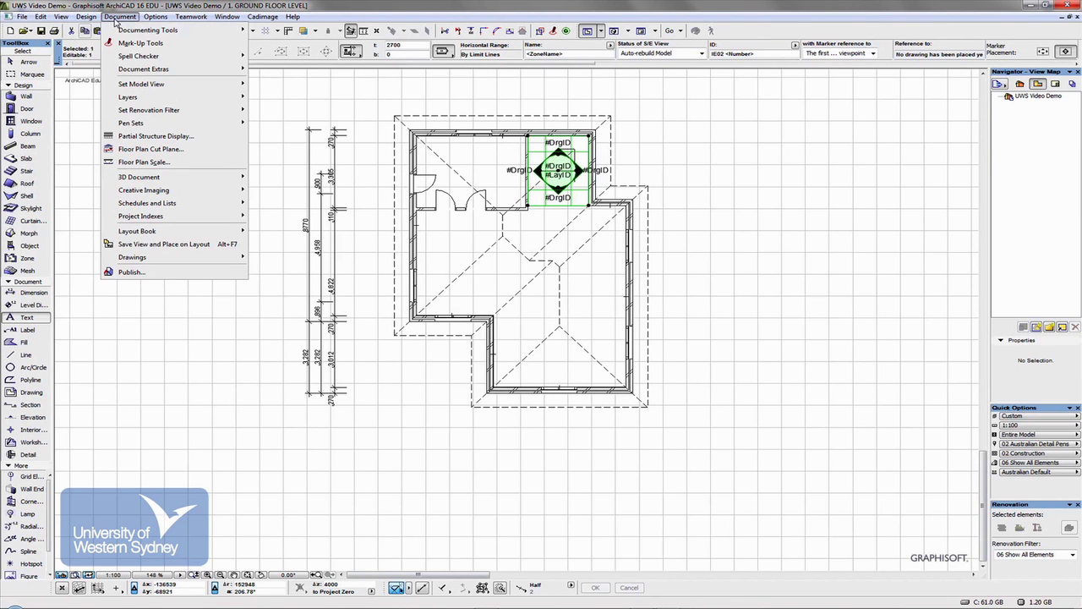
mouse_move(120, 98)
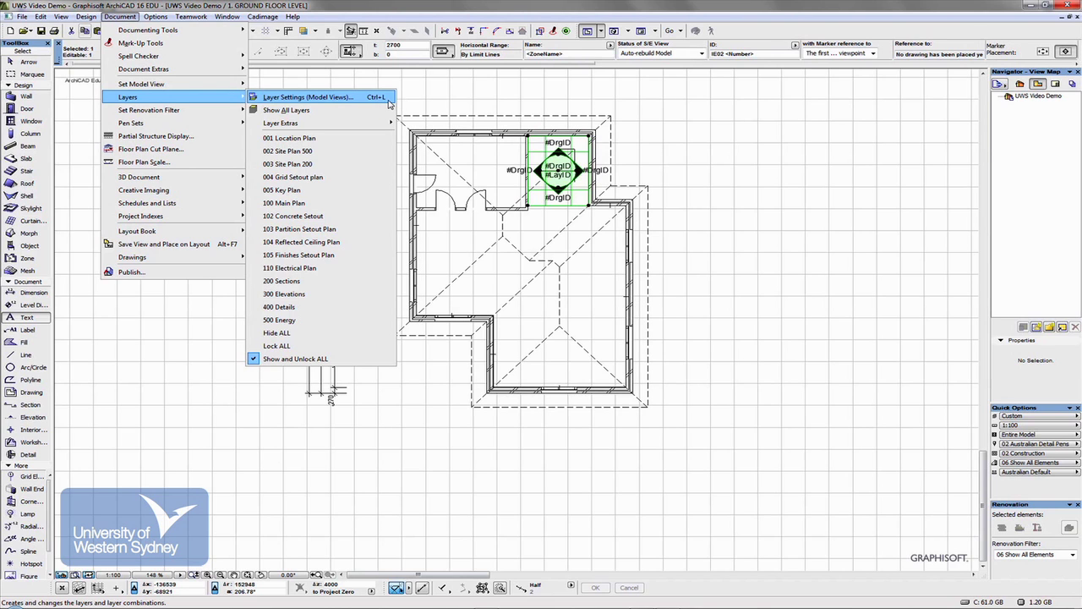
left_click(373, 98)
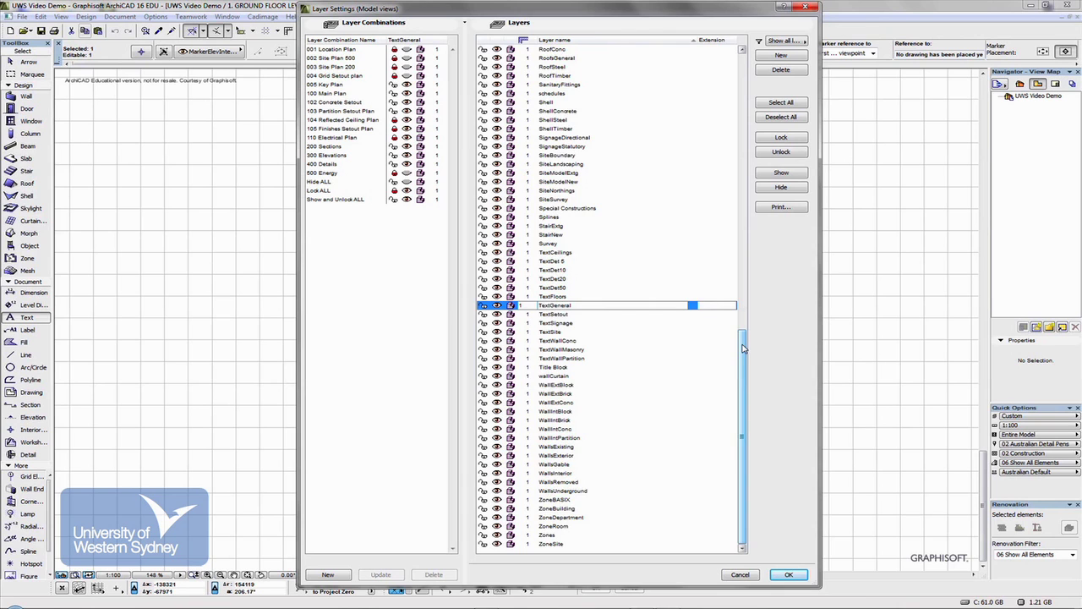
left_click_drag(743, 348, 754, 241)
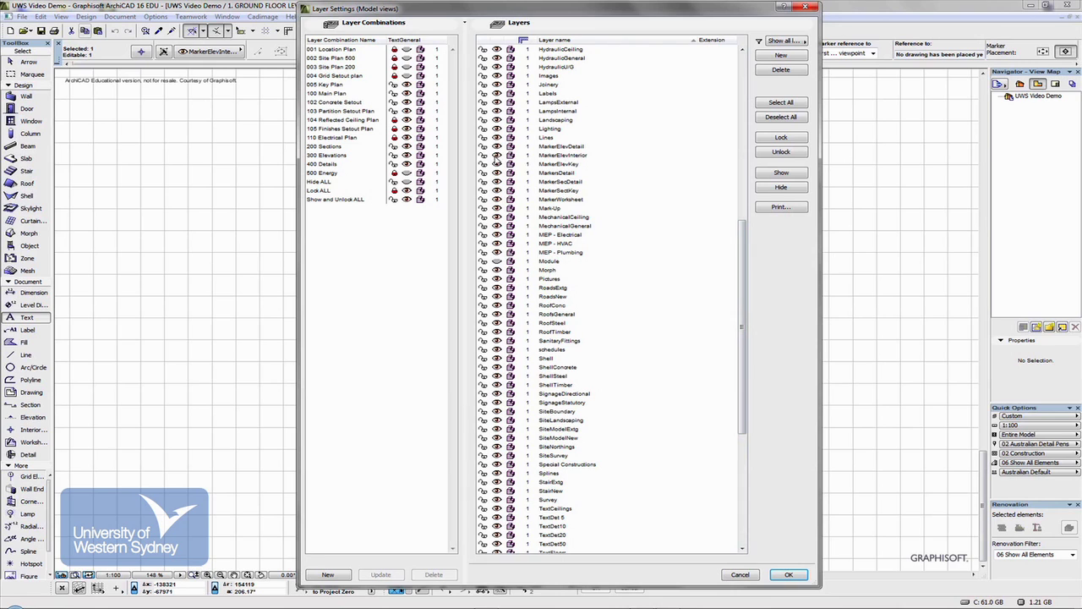
left_click(497, 156)
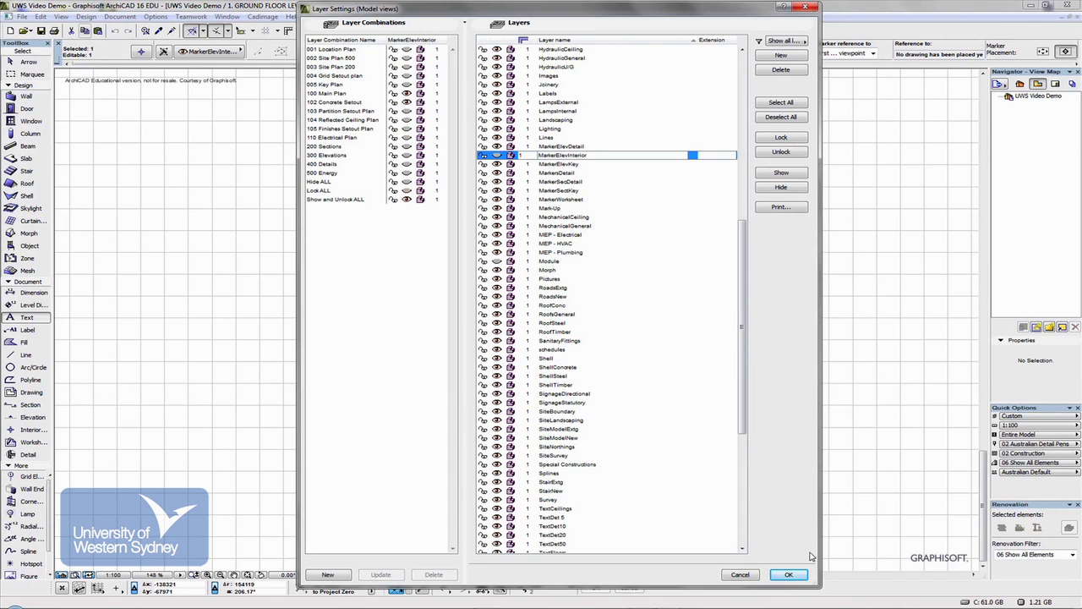
left_click(788, 574)
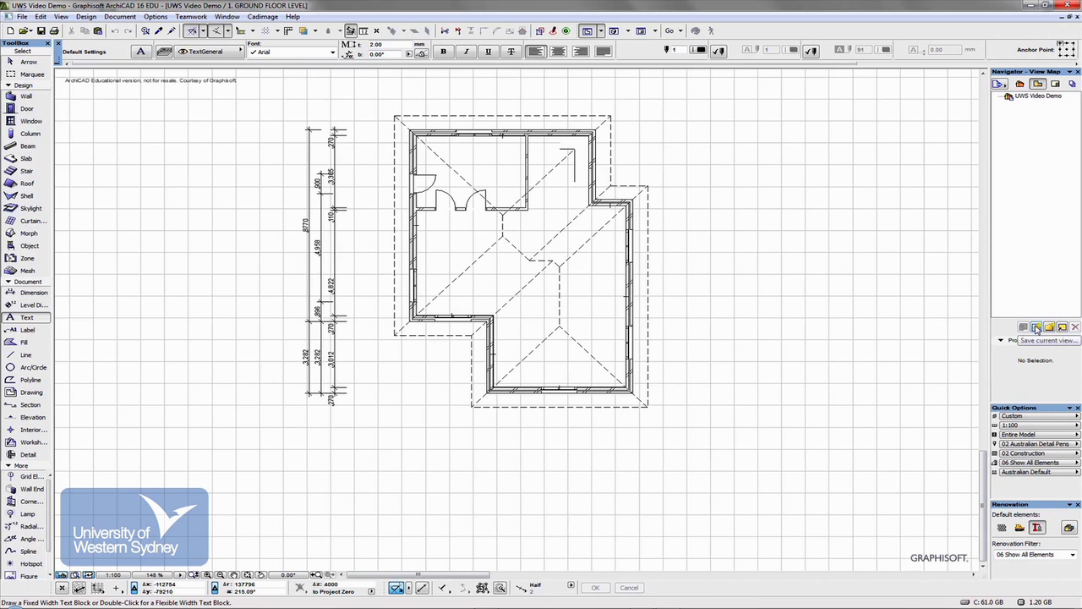
Step: Save the current ground floor plan as a view with the 07 Australian Element annotated pen set
left_click(1036, 329)
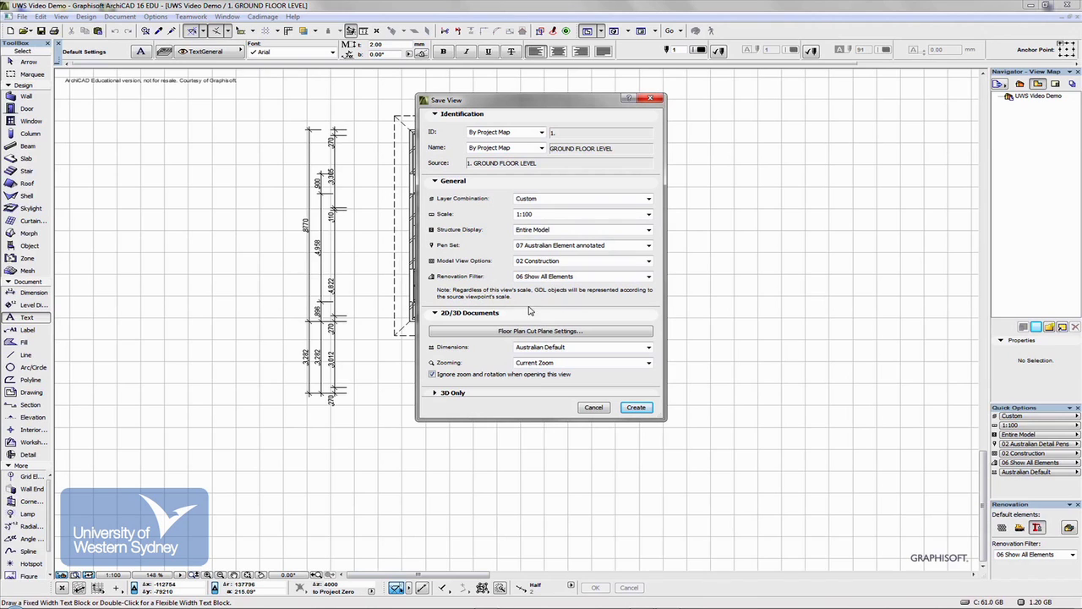
left_click(645, 407)
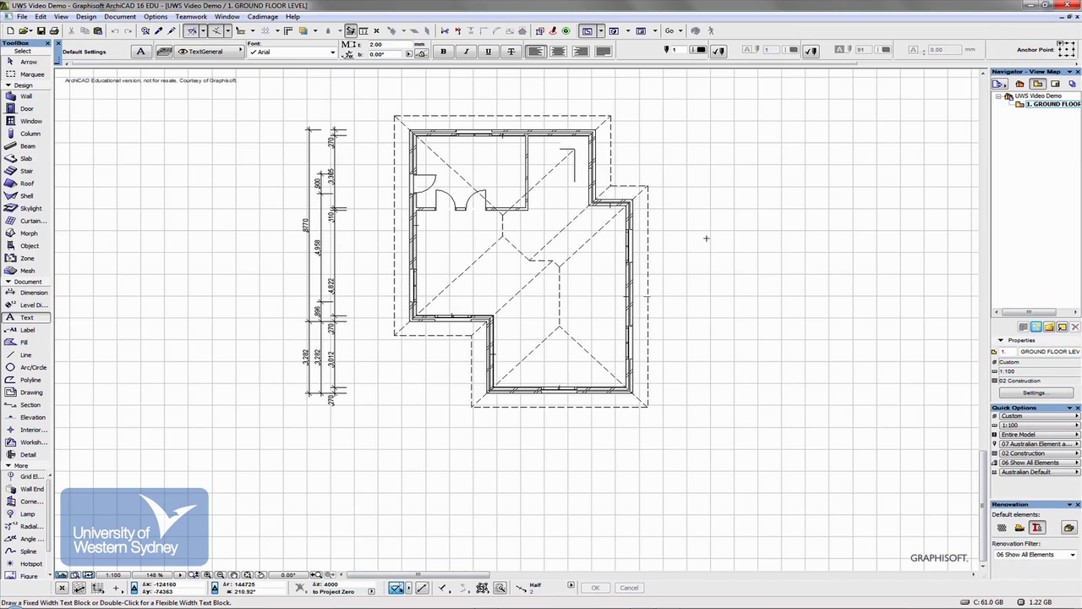
Step: Open interior elevations IE02 01 and IE02 02 from the project map and examine their cabinetry
left_click(1020, 85)
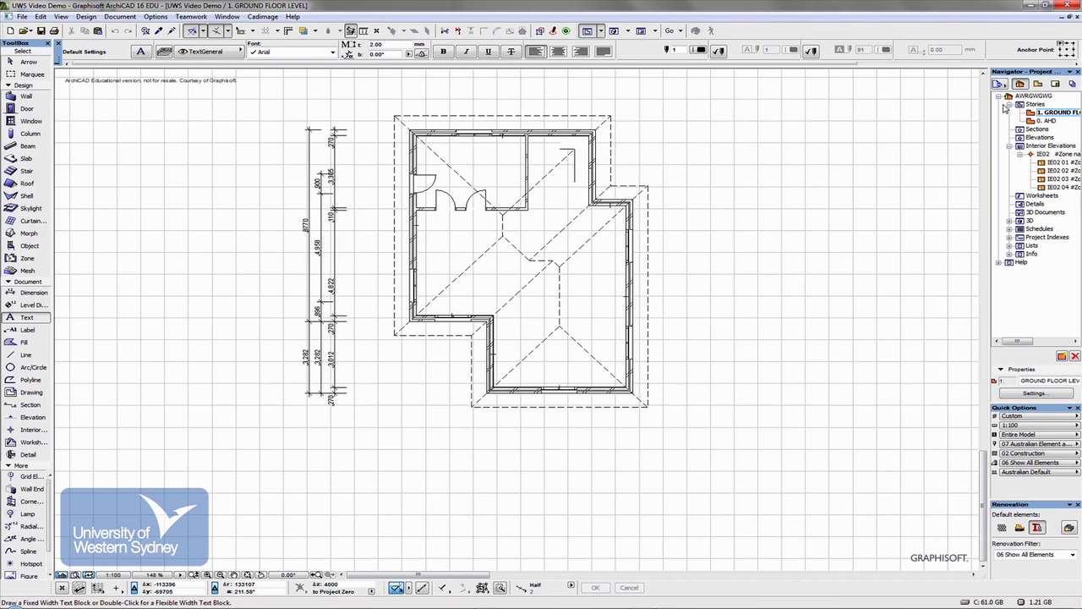
left_click(1041, 165)
double_click(1041, 169)
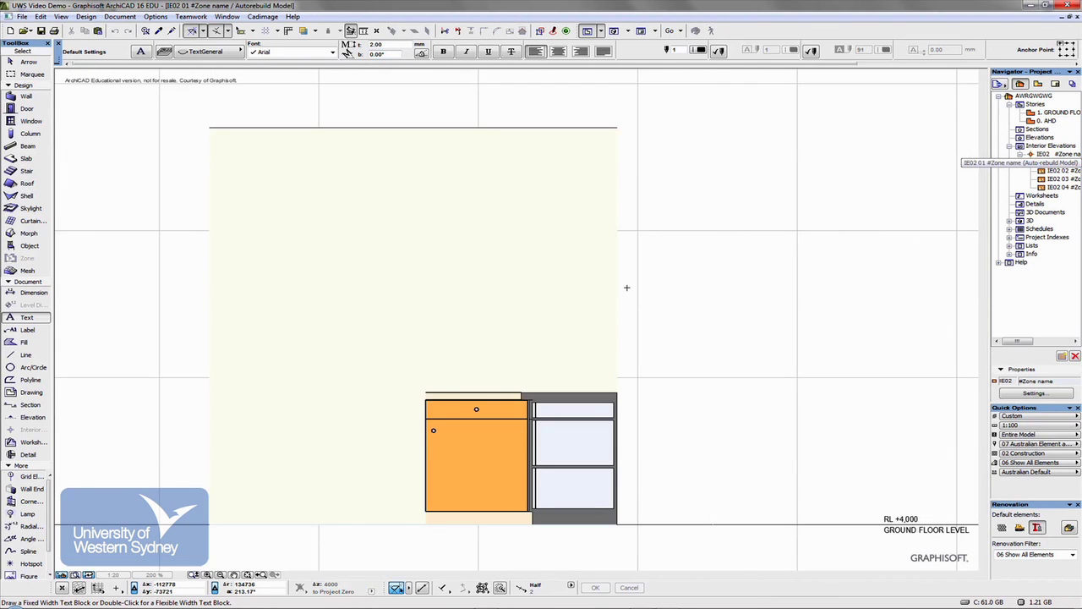
scroll(627, 288, "down", 2)
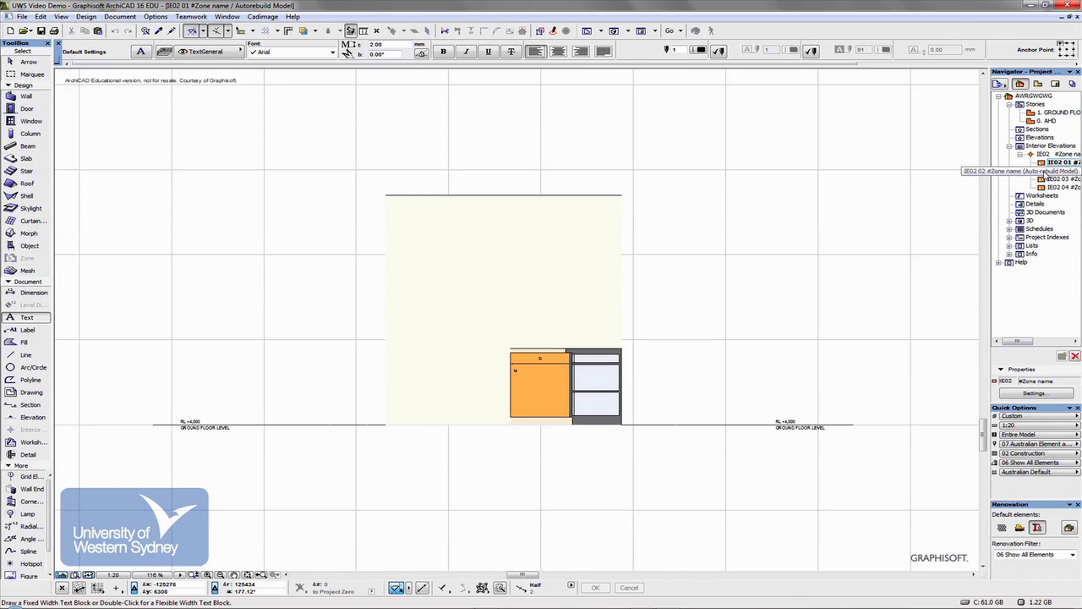
double_click(1050, 170)
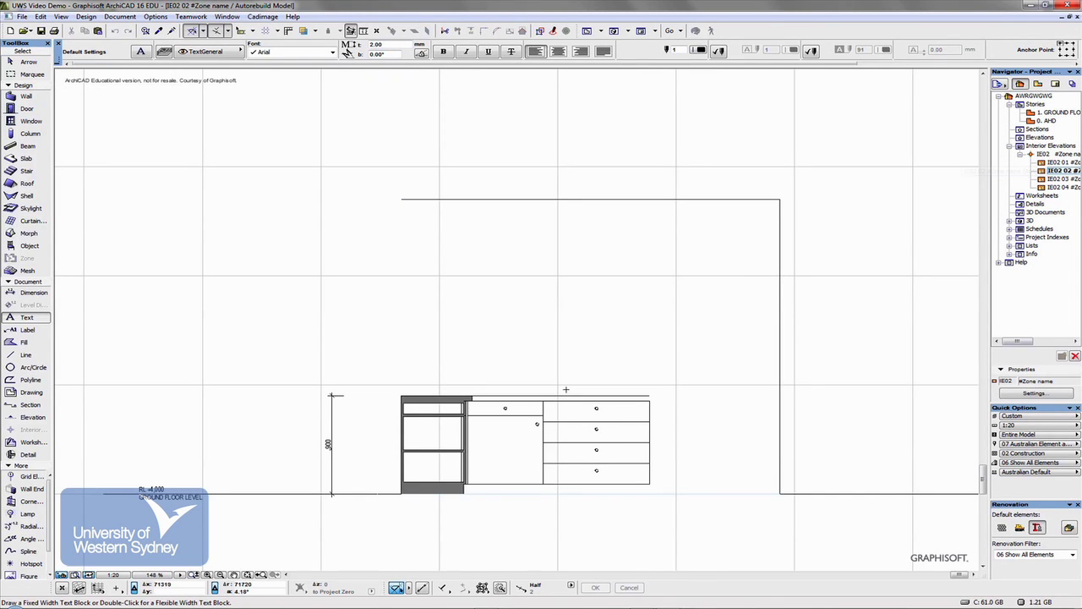
middle_click_drag(565, 386, 552, 295)
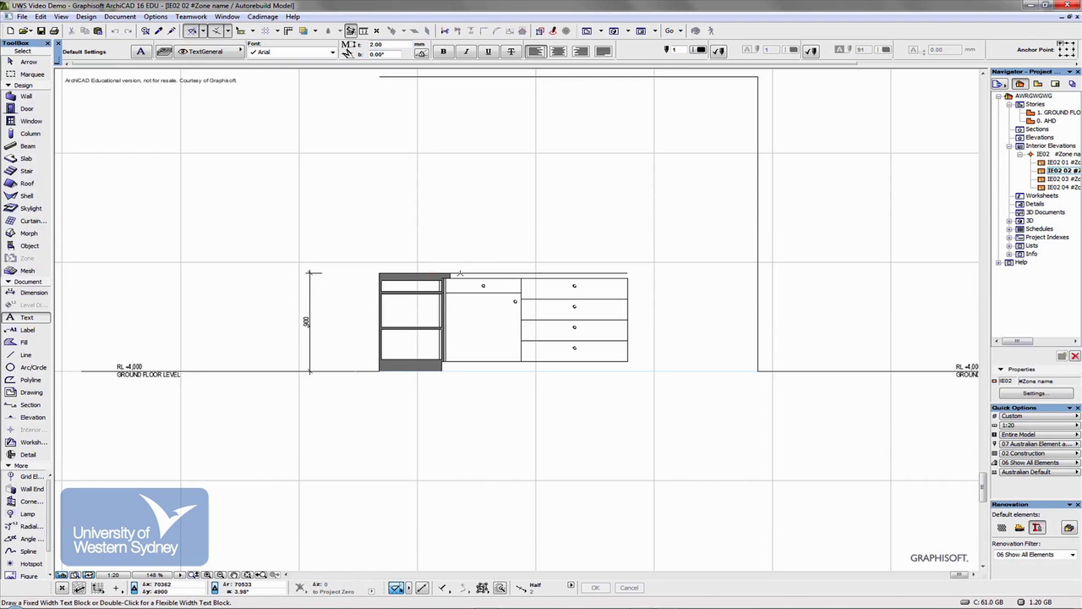
Step: Set the scale of interior elevation IE02 02 to 1:50
left_click(121, 576)
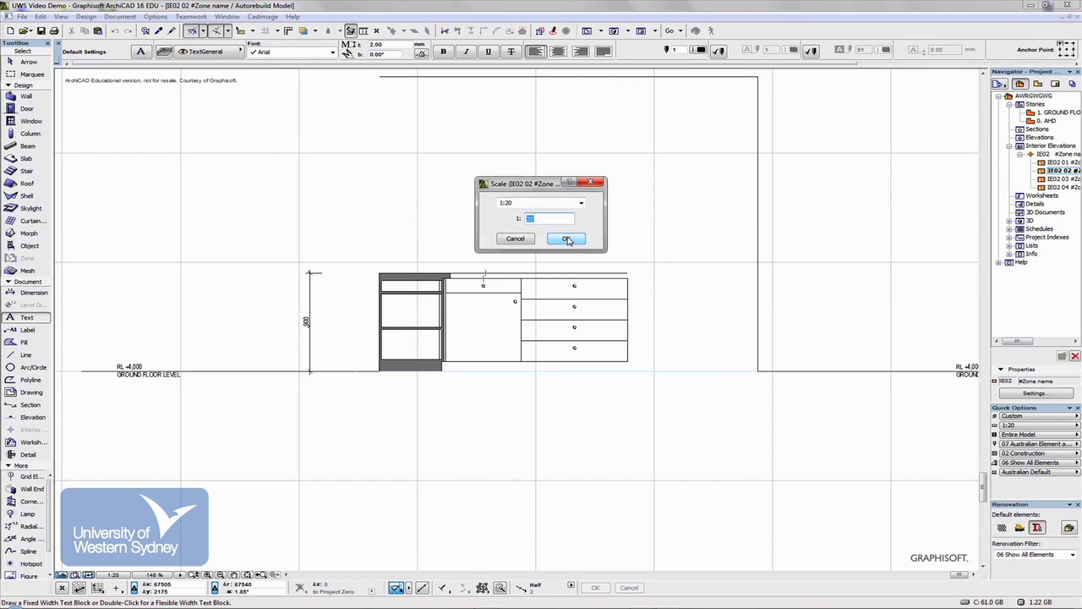
type("50")
left_click(566, 239)
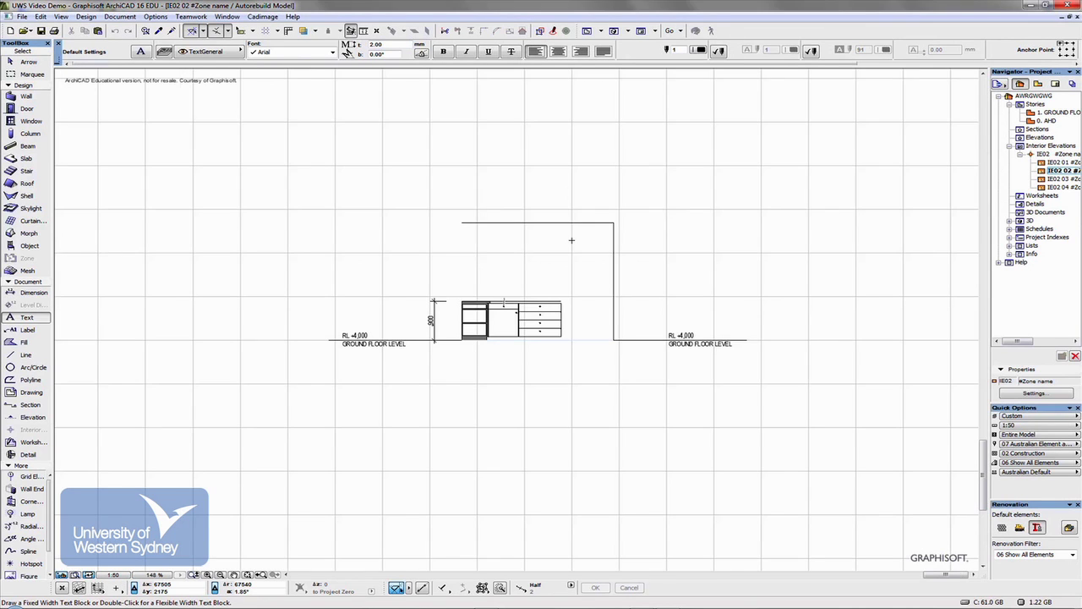
scroll(498, 325, "up", 2)
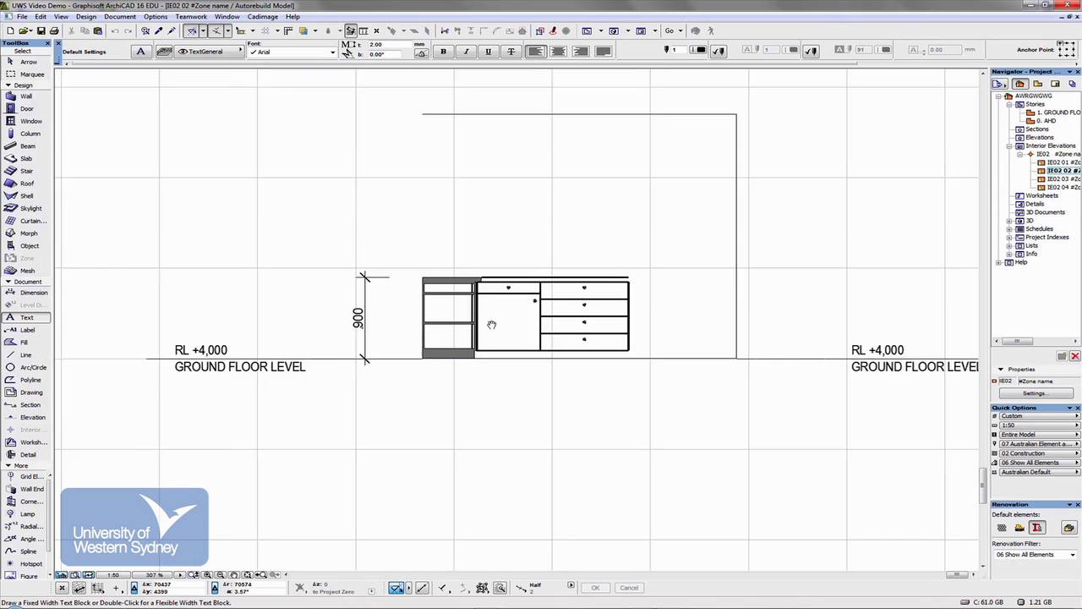
middle_click_drag(497, 319, 385, 336)
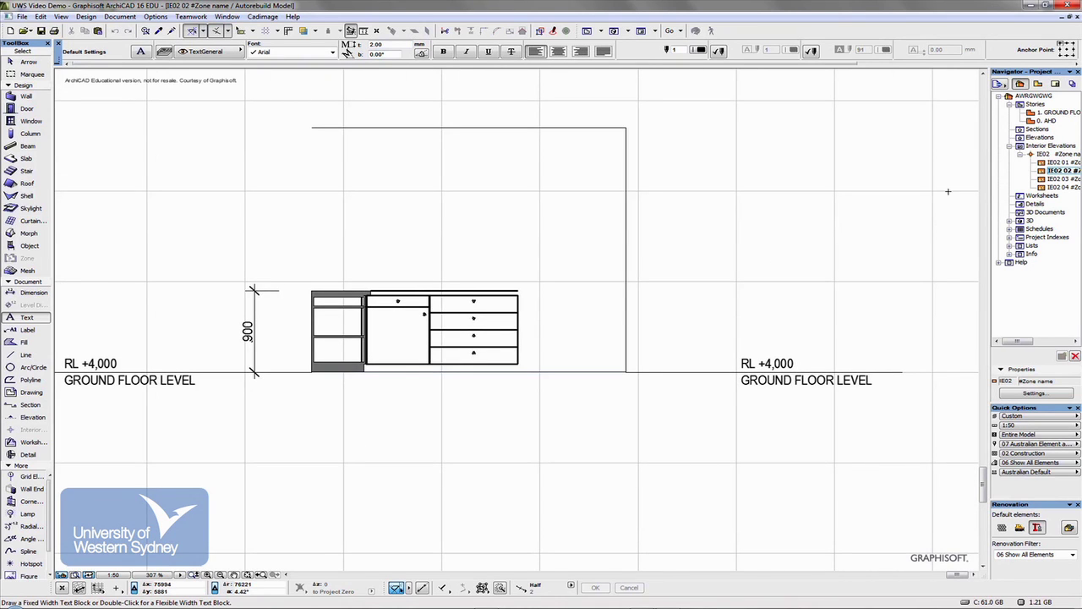
Step: Save the interior elevation as a view in the view map with the custom name KITCHEN ELEVATION 01
left_click(1037, 85)
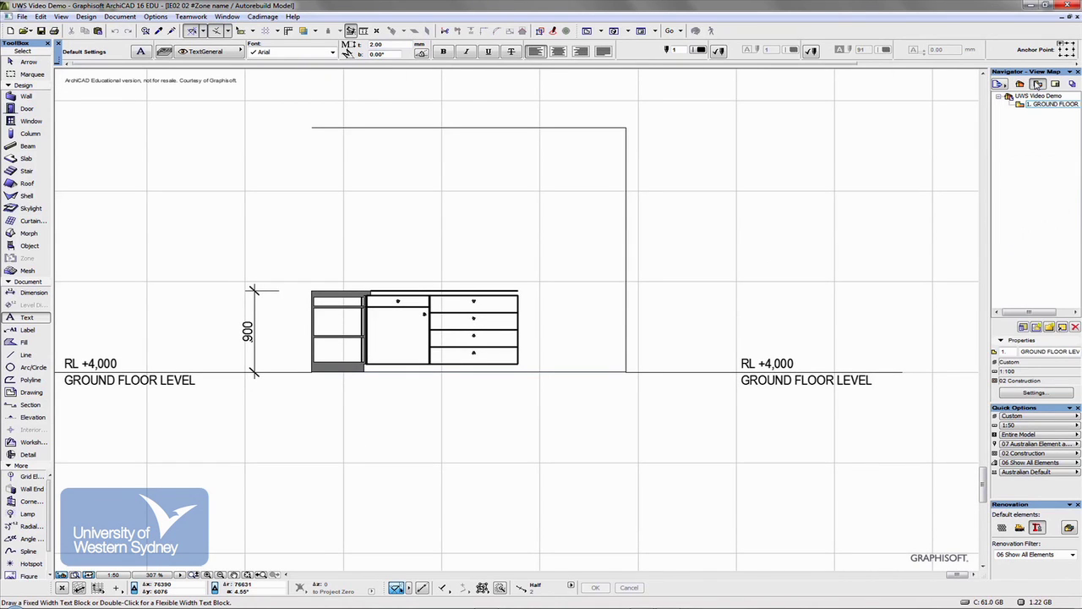
left_click(1036, 326)
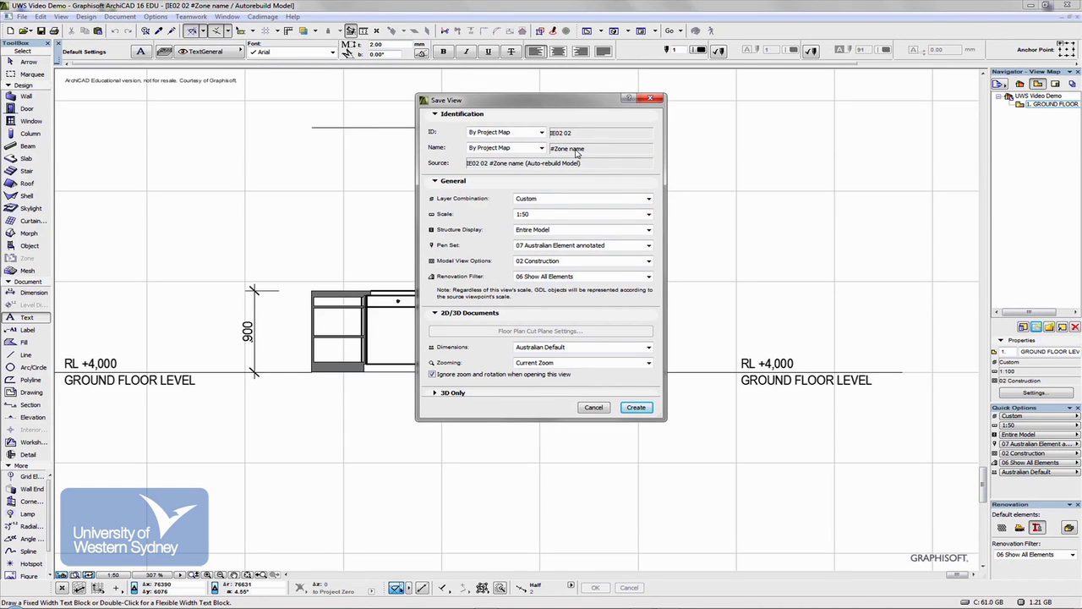
left_click(542, 148)
left_click(499, 158)
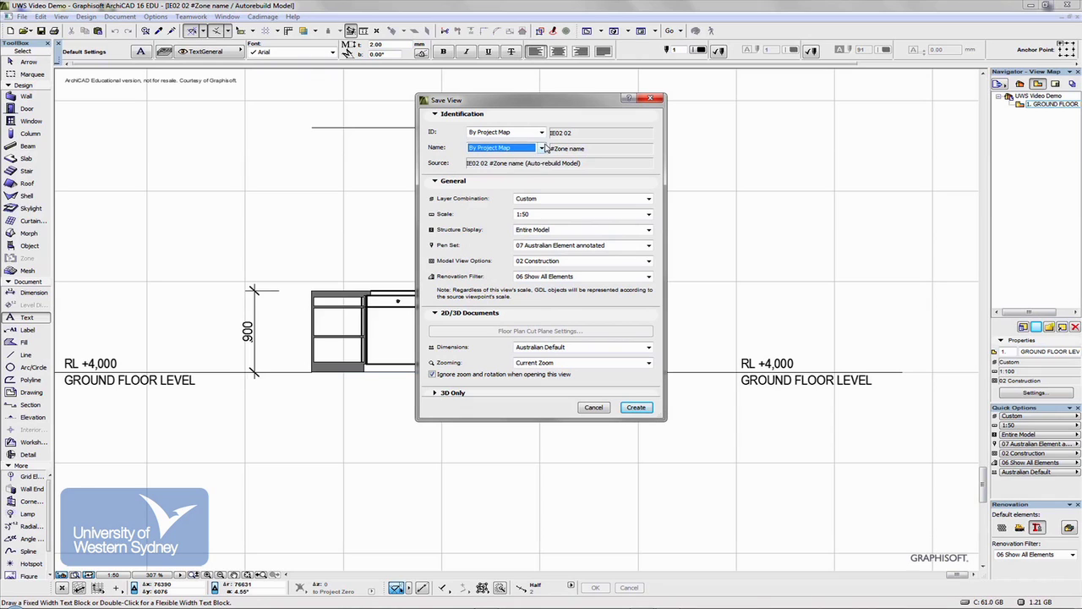
left_click(542, 147)
left_click(532, 165)
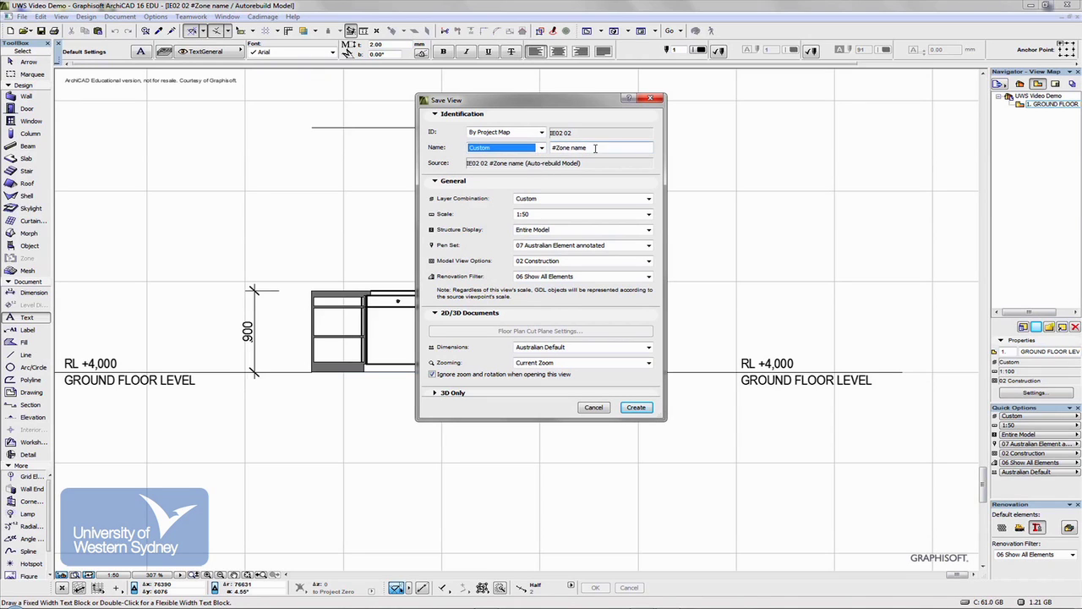
key("Tab")
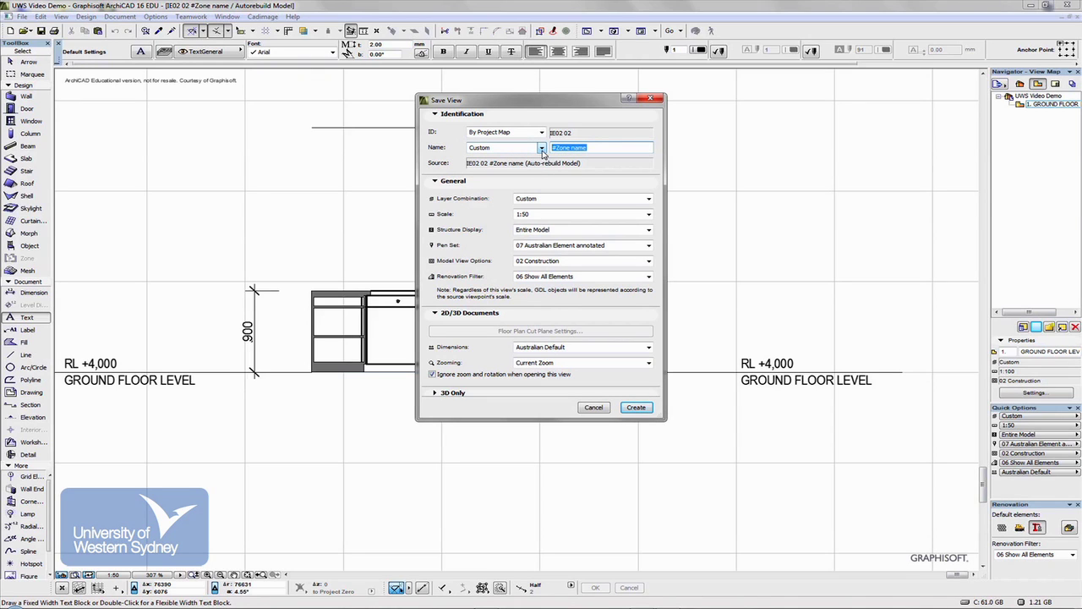
type("KITCHEN ELEVATION 01")
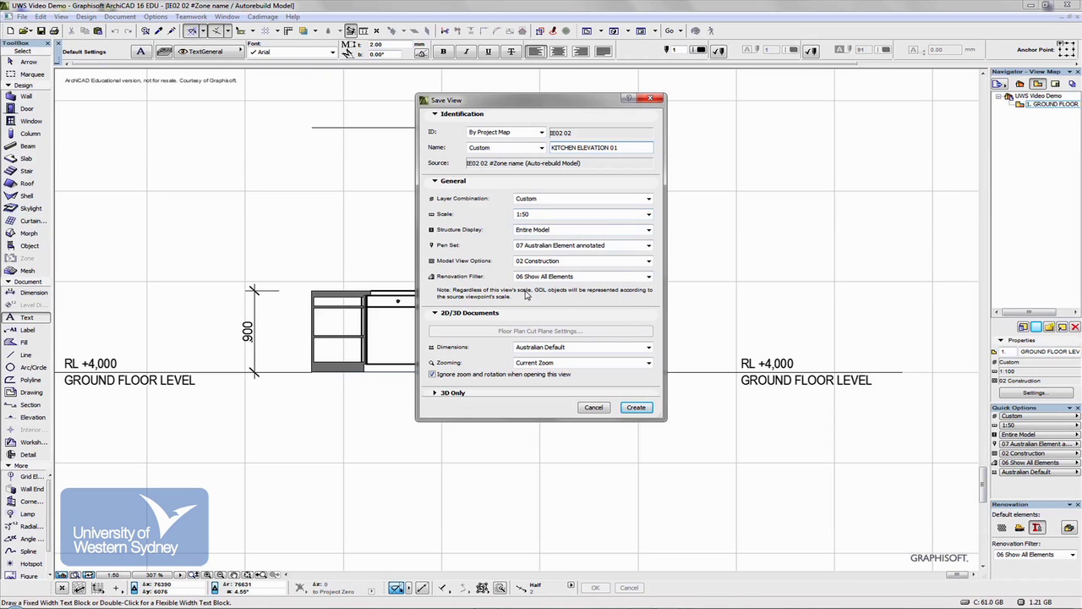
left_click(636, 407)
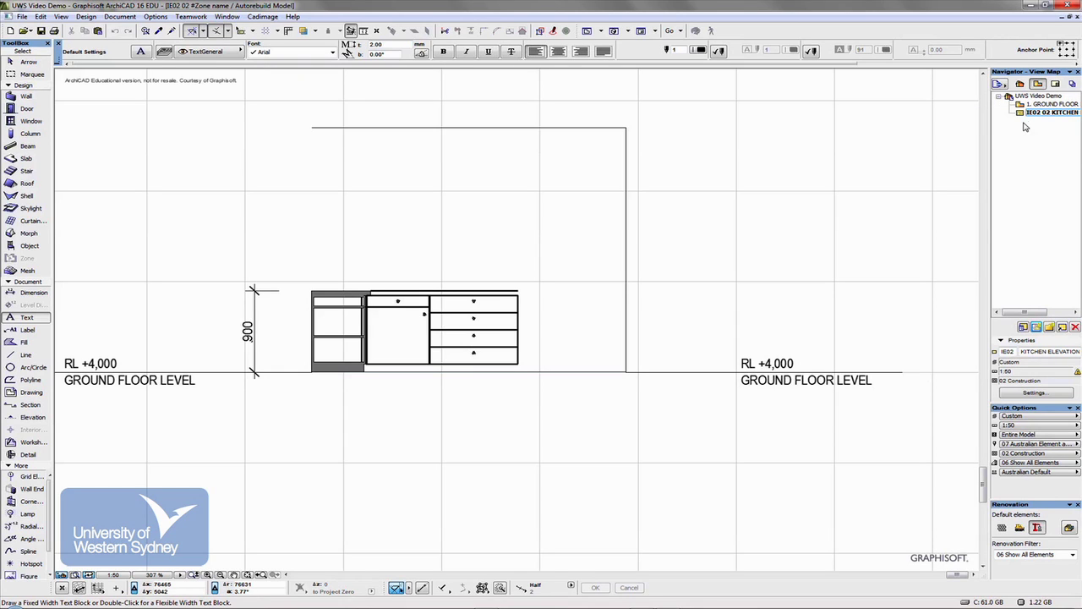
Step: Open the saved ground floor and kitchen elevation views in turn, and compare the view map with the project map
left_click(1022, 105)
left_click(1022, 106)
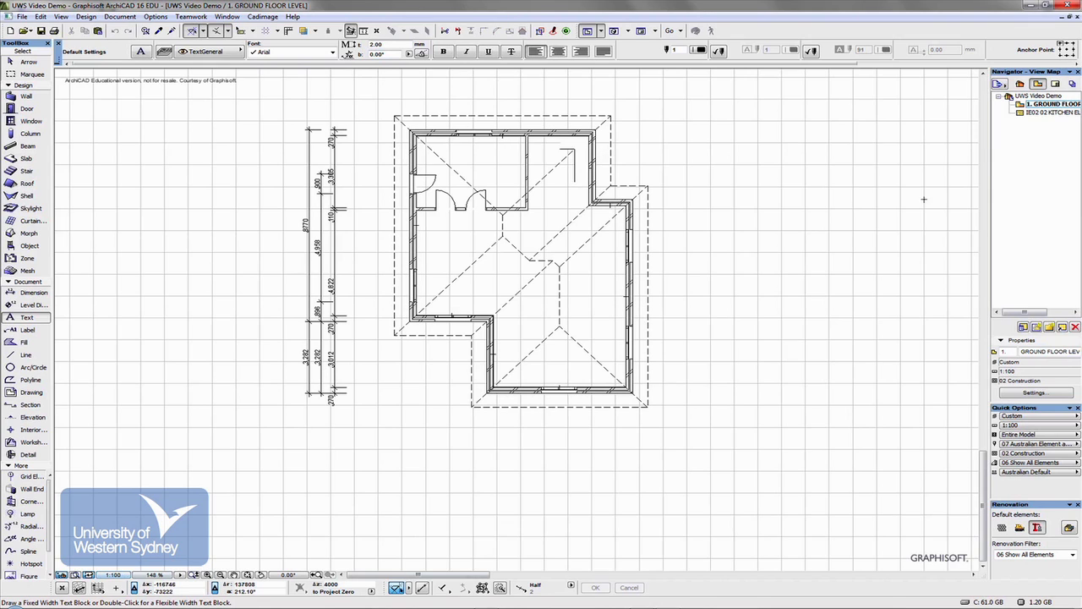
double_click(1035, 113)
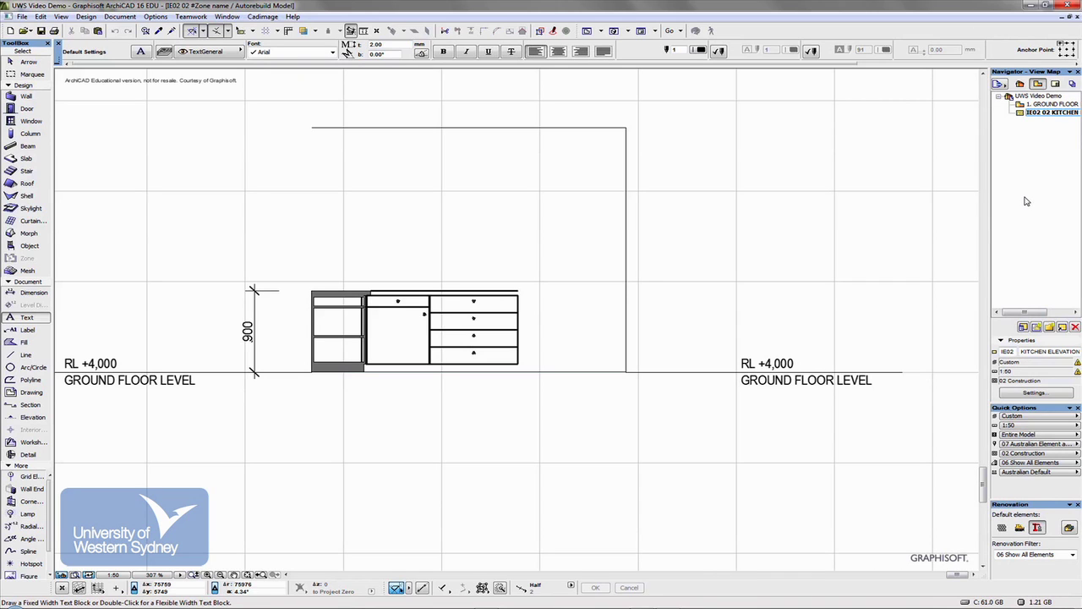
left_click(1022, 85)
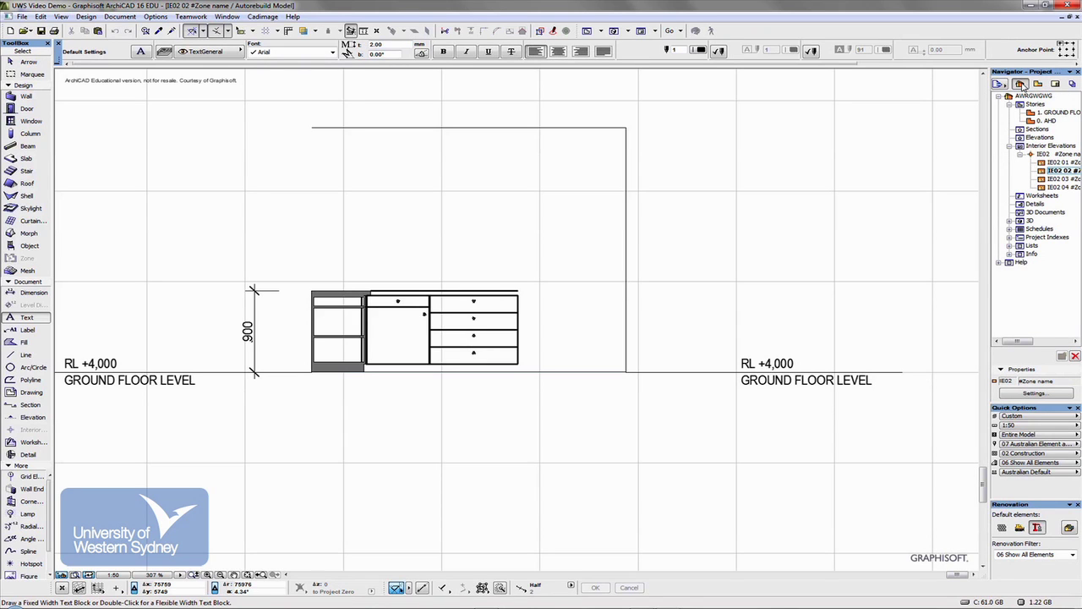
left_click(1038, 83)
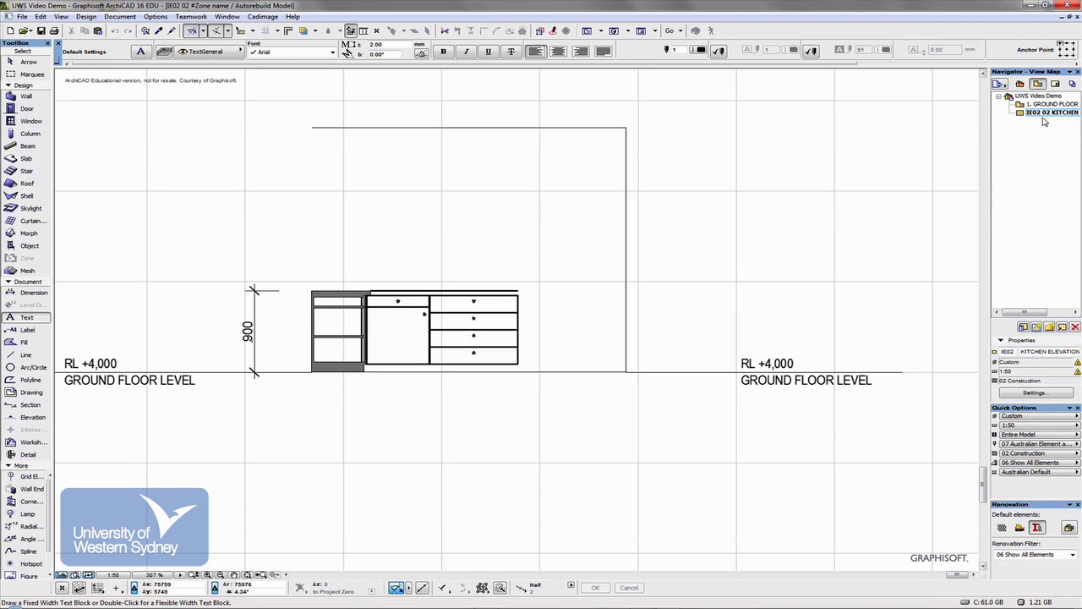
Step: Open 01 Layout from the layout book and fit the whole A3 sheet in view
left_click(1055, 85)
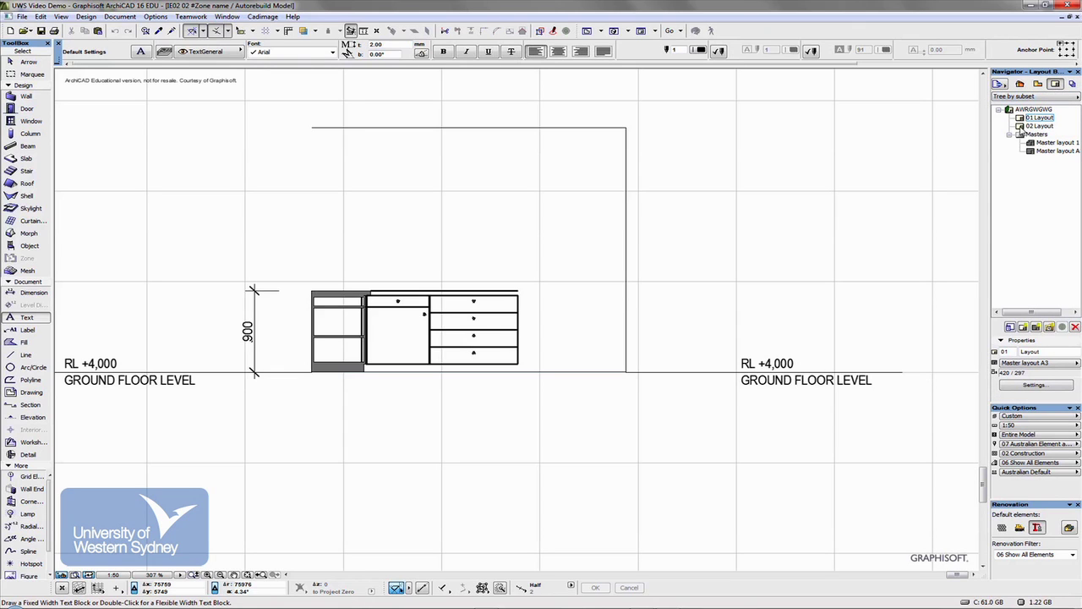
double_click(1040, 117)
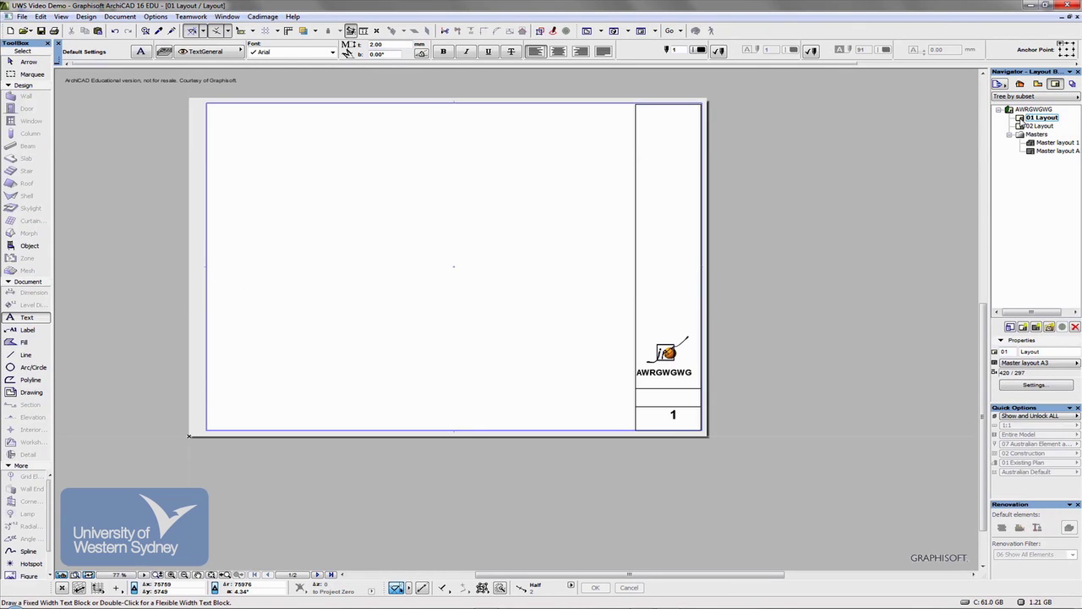
scroll(536, 186, "down", 3)
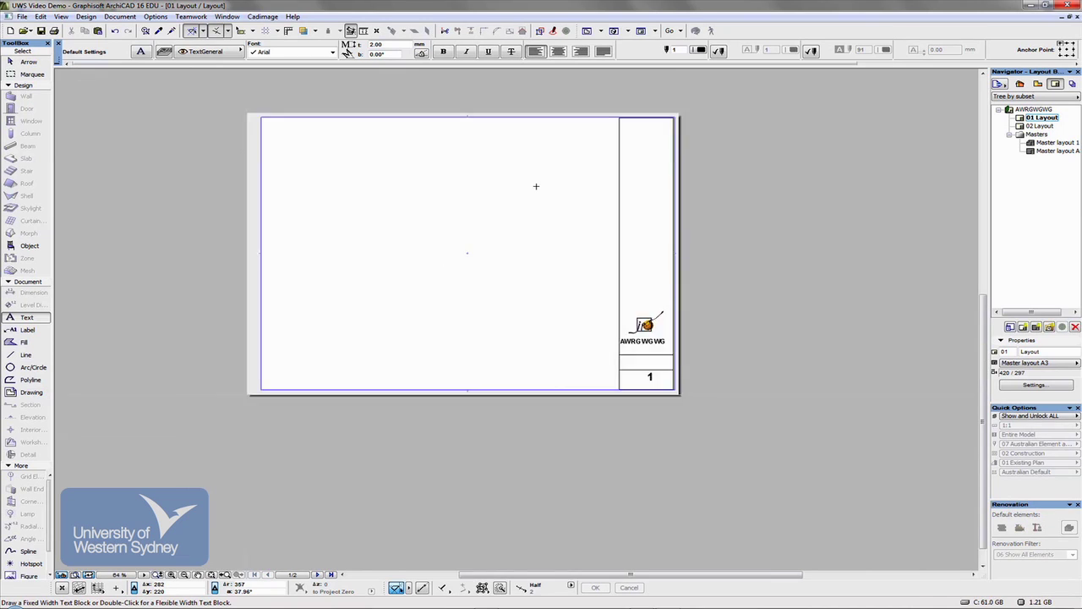
middle_click_drag(538, 186, 572, 215)
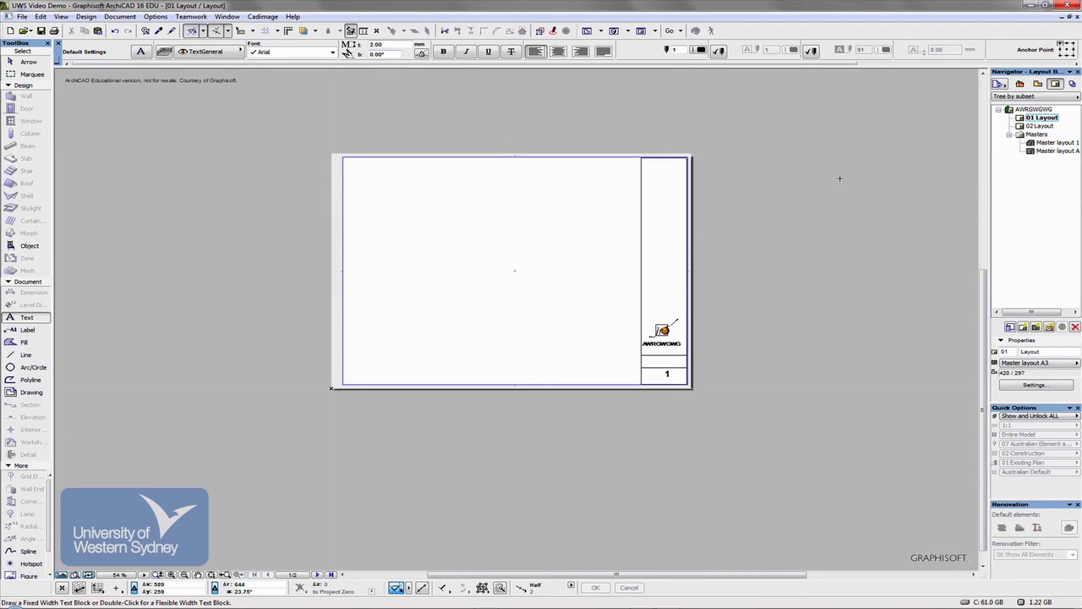
Step: Place the saved ground floor level view from the view map onto the 01 Layout sheet
left_click(1038, 85)
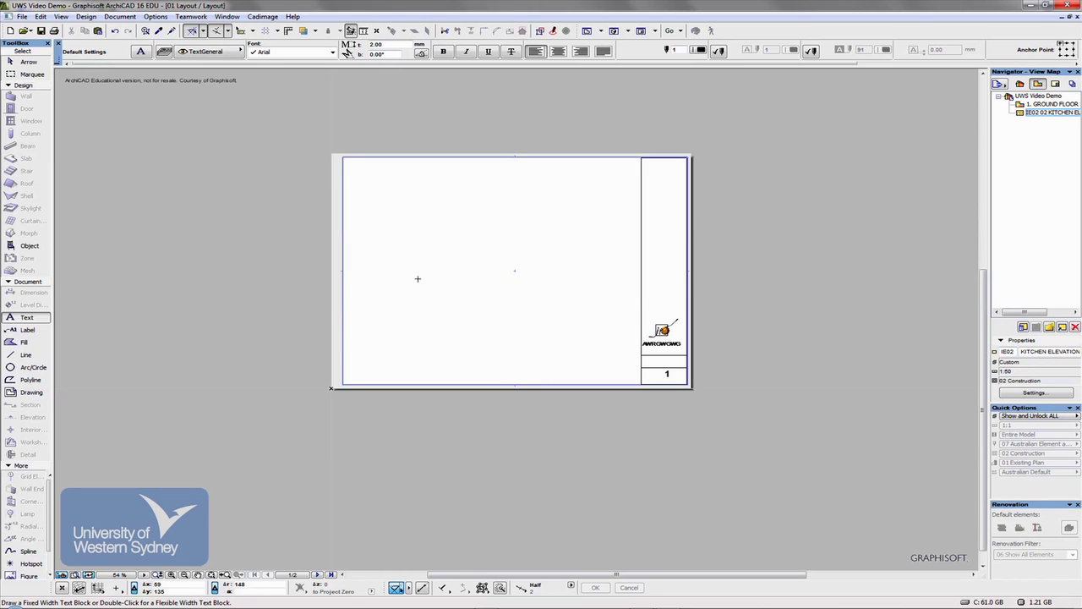
left_click(1021, 106)
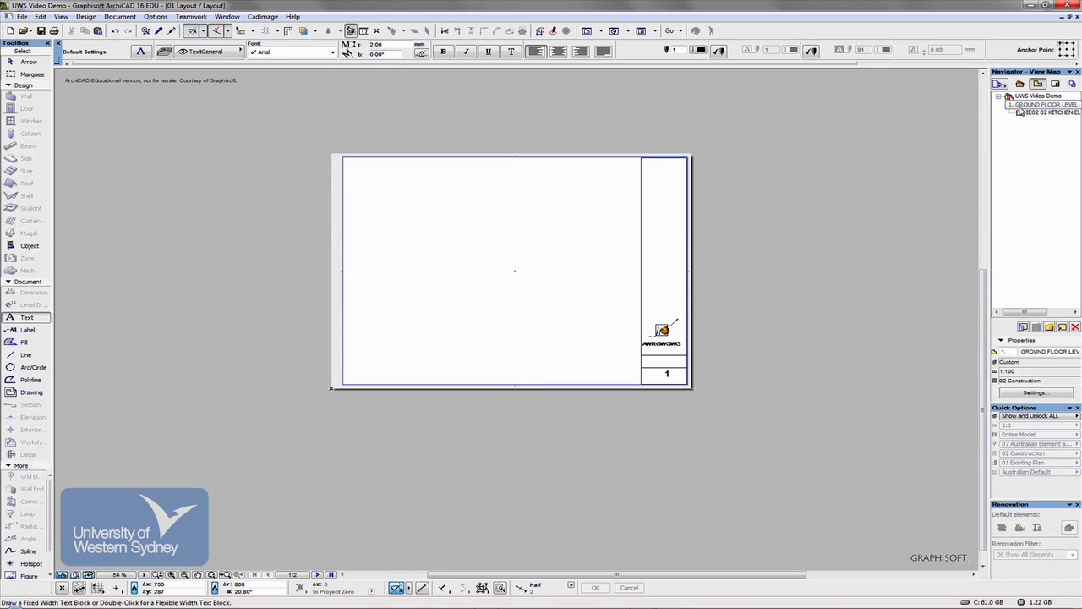
mouse_move(1021, 110)
left_mouse_down()
mouse_move(682, 162)
mouse_move(417, 281)
left_mouse_up()
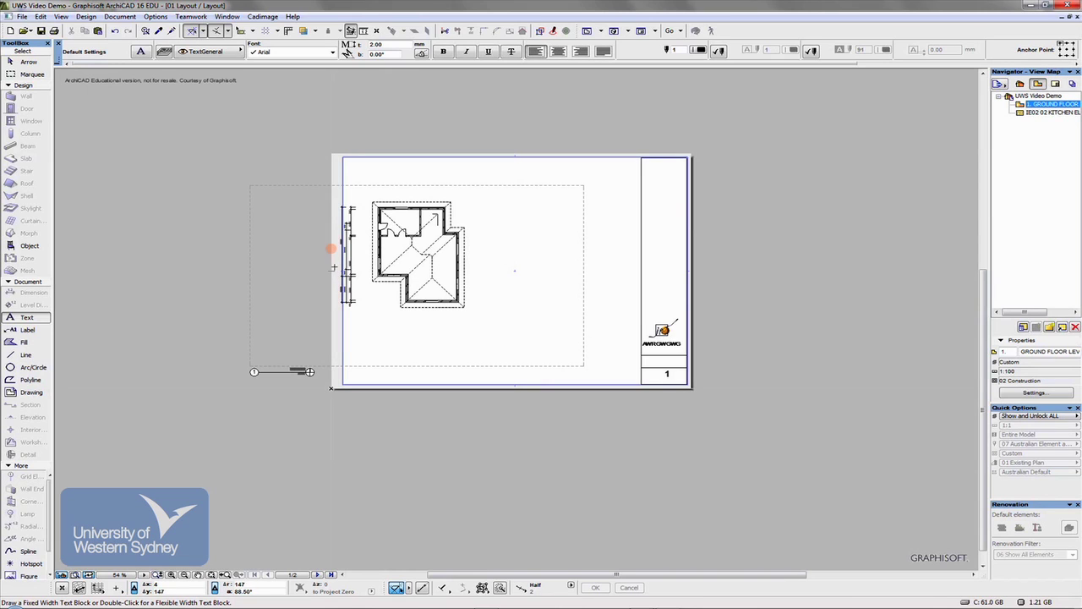
Step: Select the placed ground floor drawing and offset its frame's left edge inward to the sheet's left edge
left_click(250, 184, "shift")
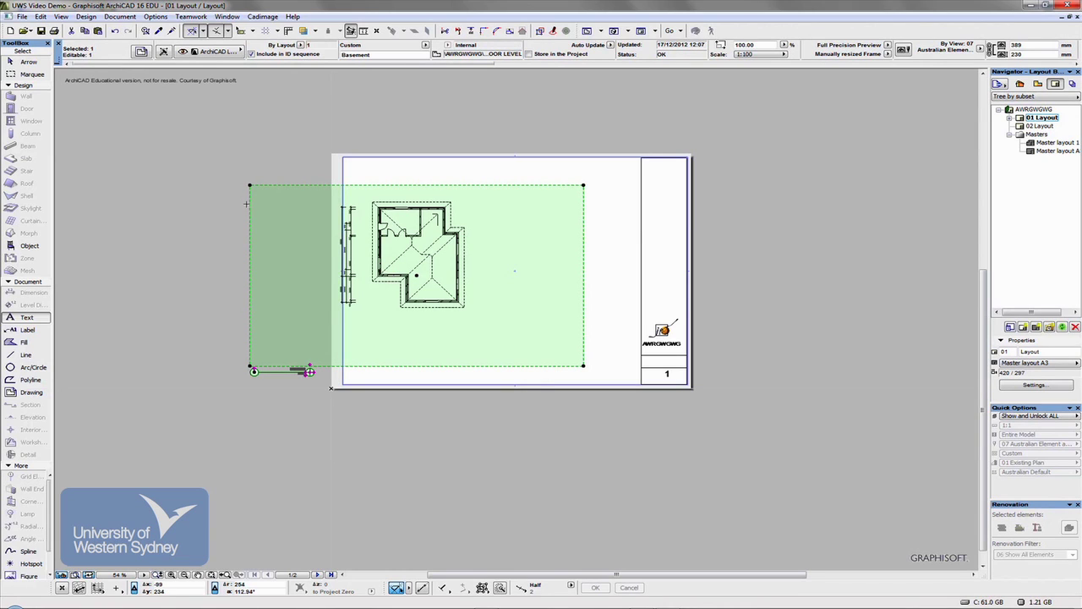
left_click(249, 202)
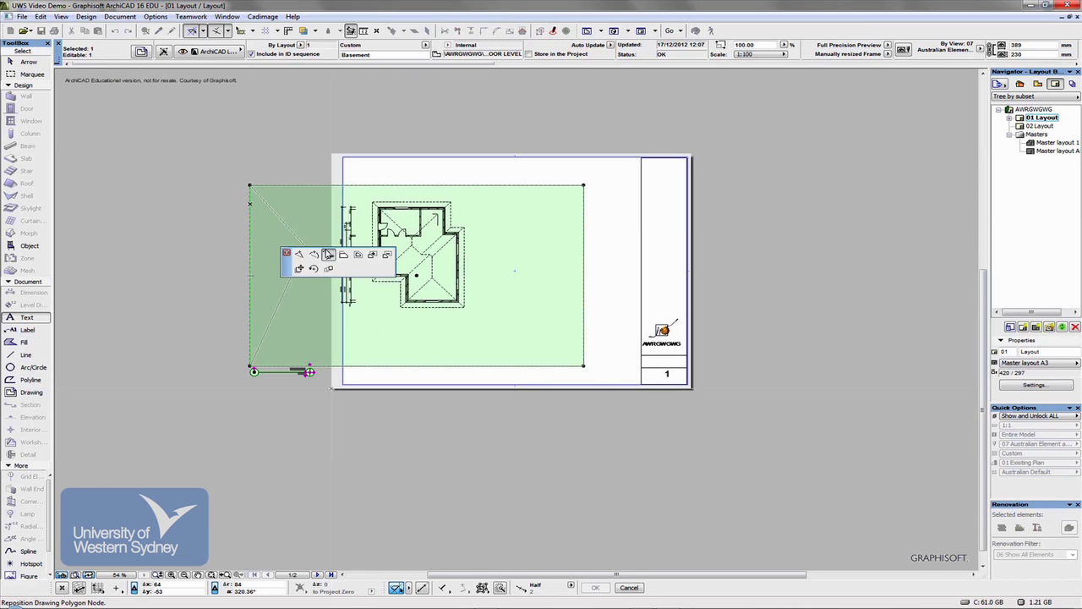
left_click(342, 255)
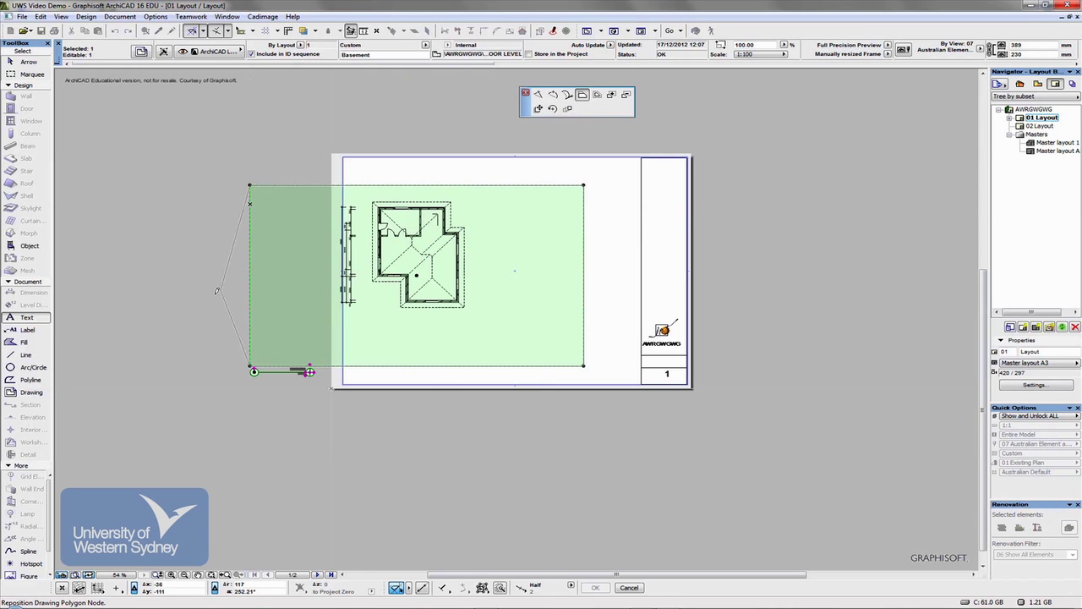
left_click(249, 284)
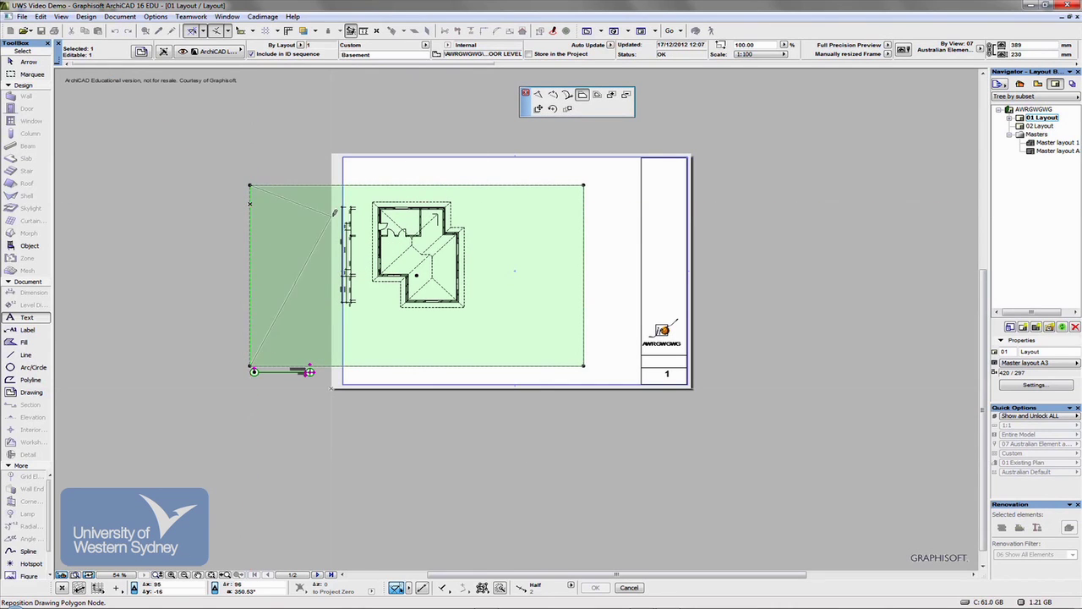
left_click(538, 95)
left_click(581, 96)
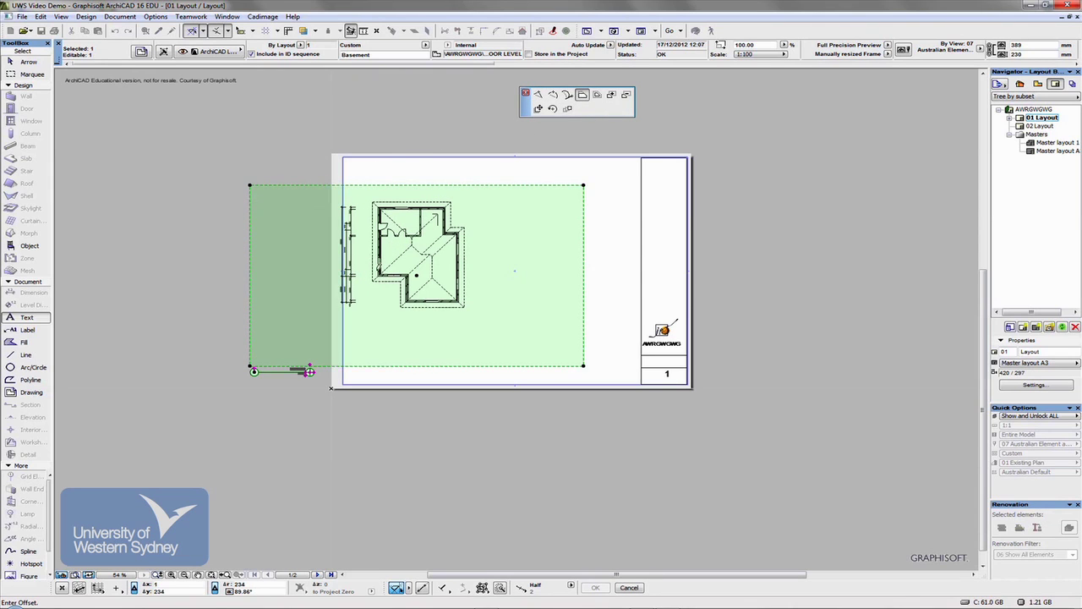
left_click(333, 262)
Step: Offset the drawing frame's right and bottom edges inward, cropping it to about 176 x 174 mm around the plan
left_click(583, 273)
left_click(649, 307)
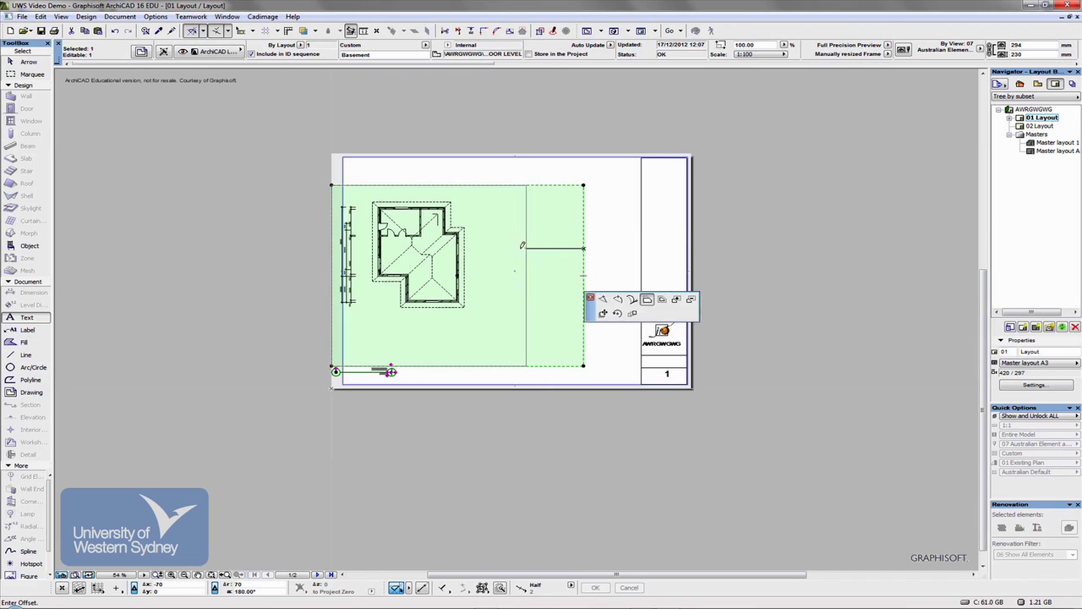
left_click(482, 339)
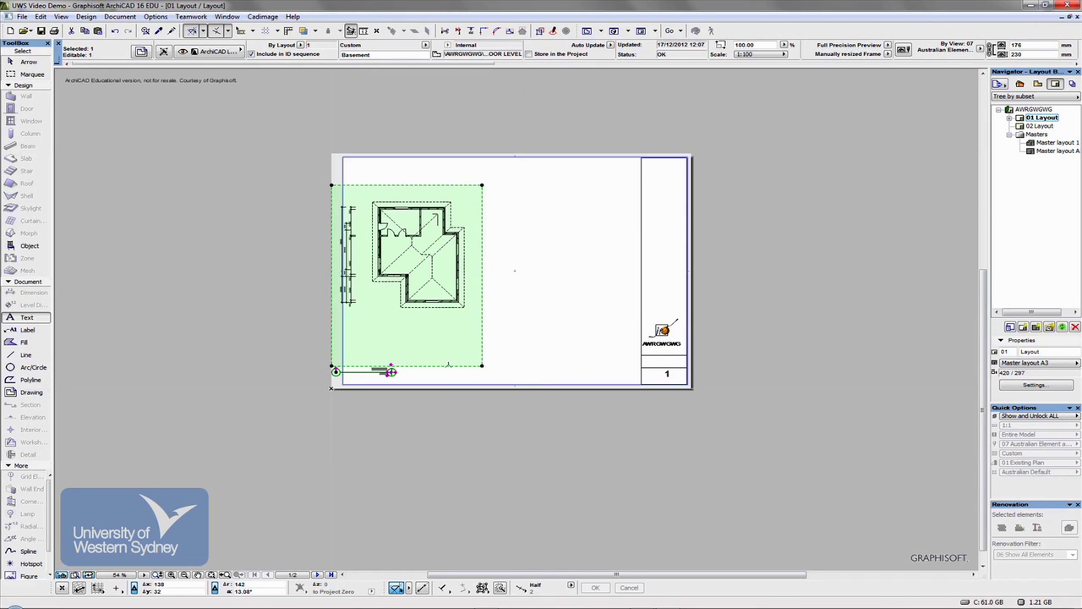
left_click(446, 366)
left_click(512, 398)
left_click(451, 322)
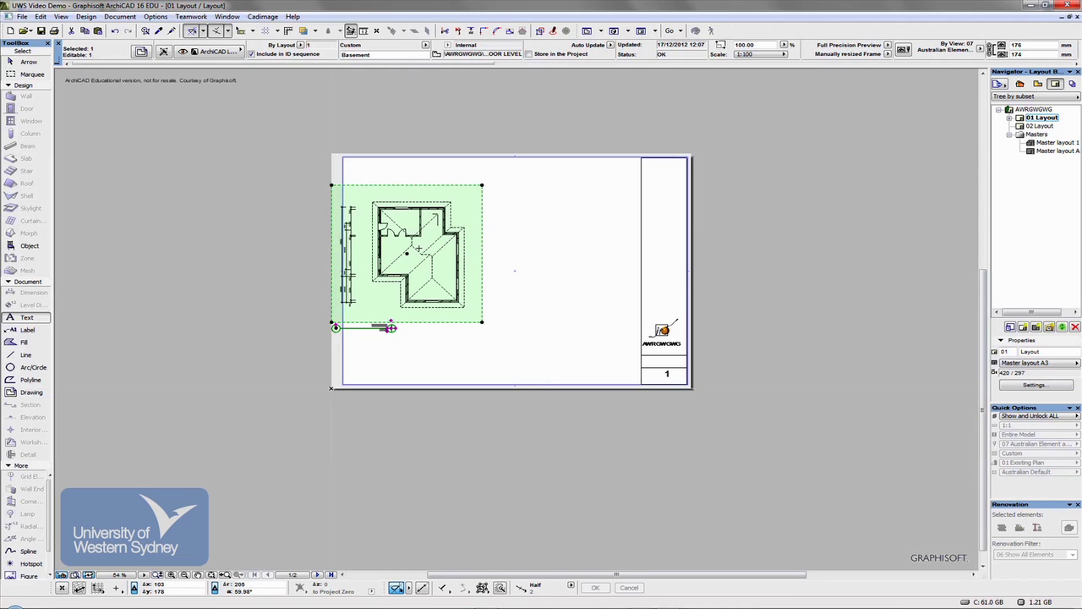
Step: Move the cropped ground floor drawing down and right so it sits inside the sheet border
key("ctrl+d")
left_click(420, 253)
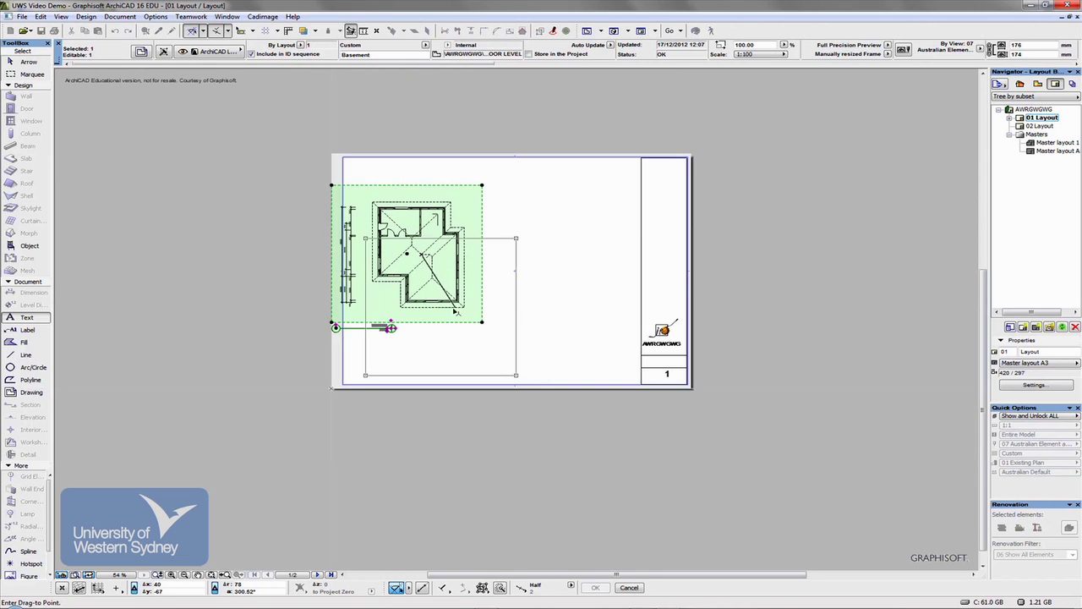
left_click(457, 301)
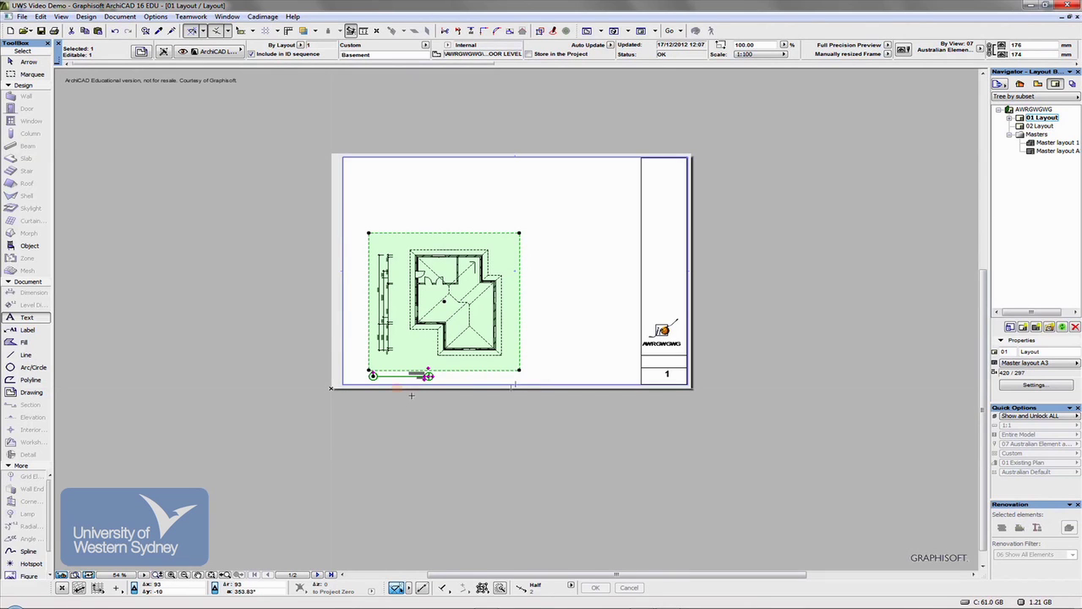
Step: Turn off the north point in the title settings of the ground floor drawing
scroll(412, 394, "up", 4)
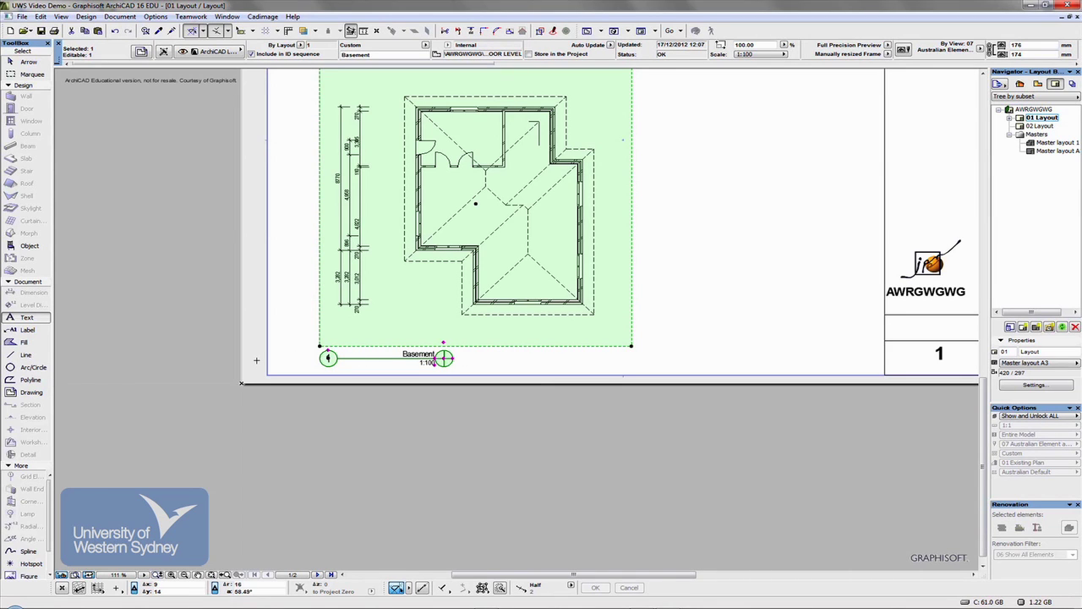
left_click(141, 53)
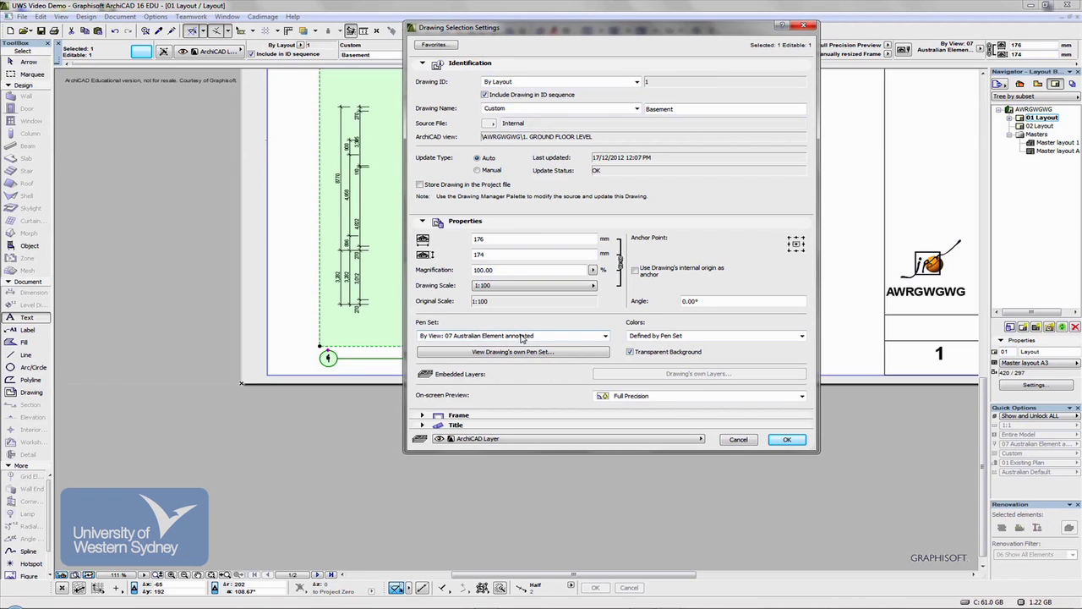
left_click(483, 424)
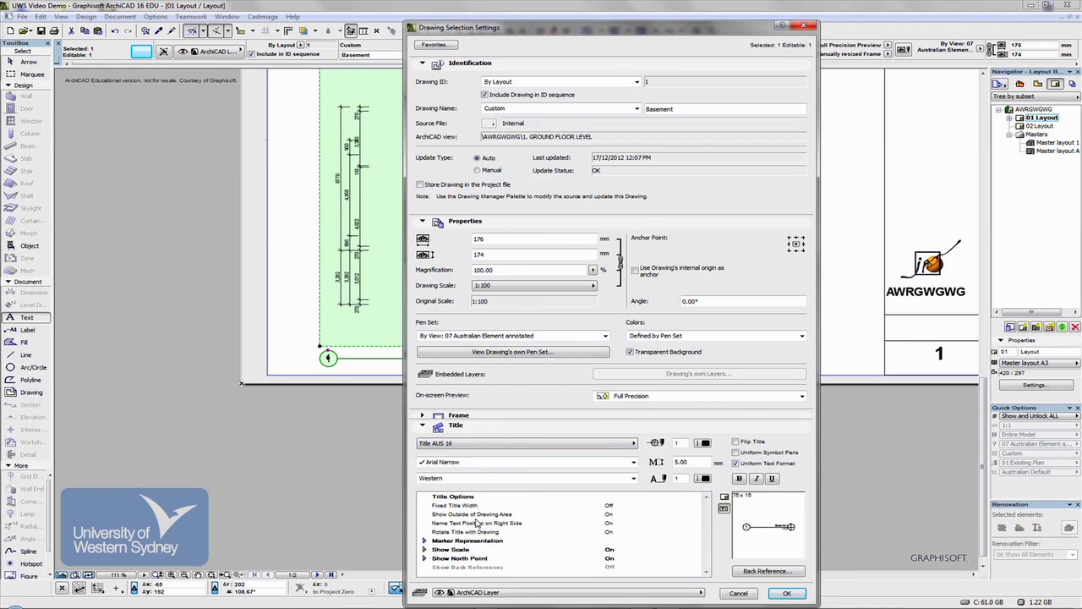
left_click(470, 559)
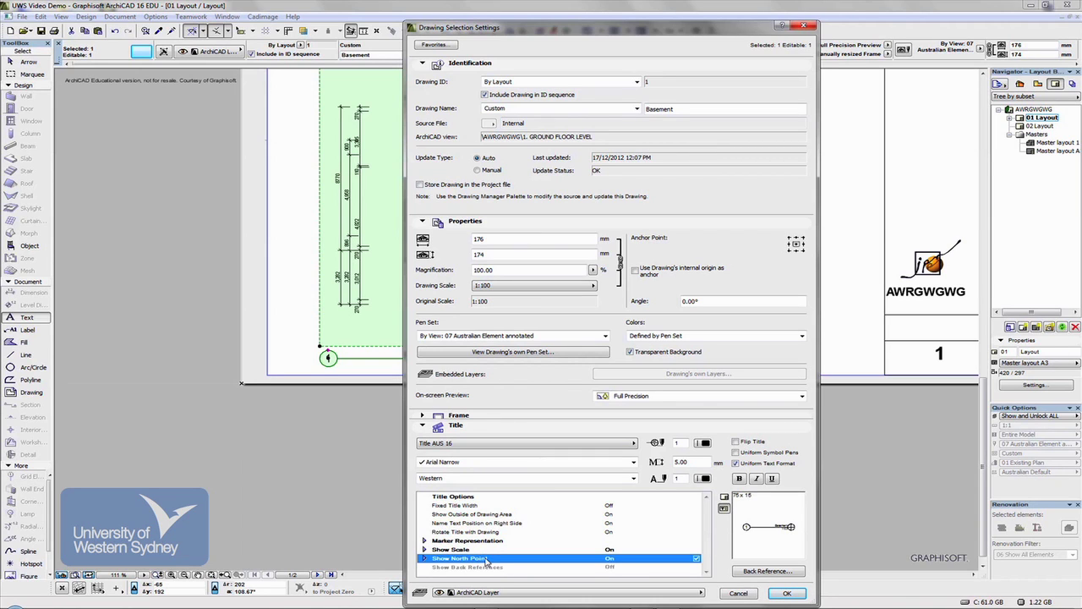
left_click(696, 559)
Step: Set the ground floor drawing's name to By View: ID + Name, apply the settings and deselect the drawing
left_click(636, 109)
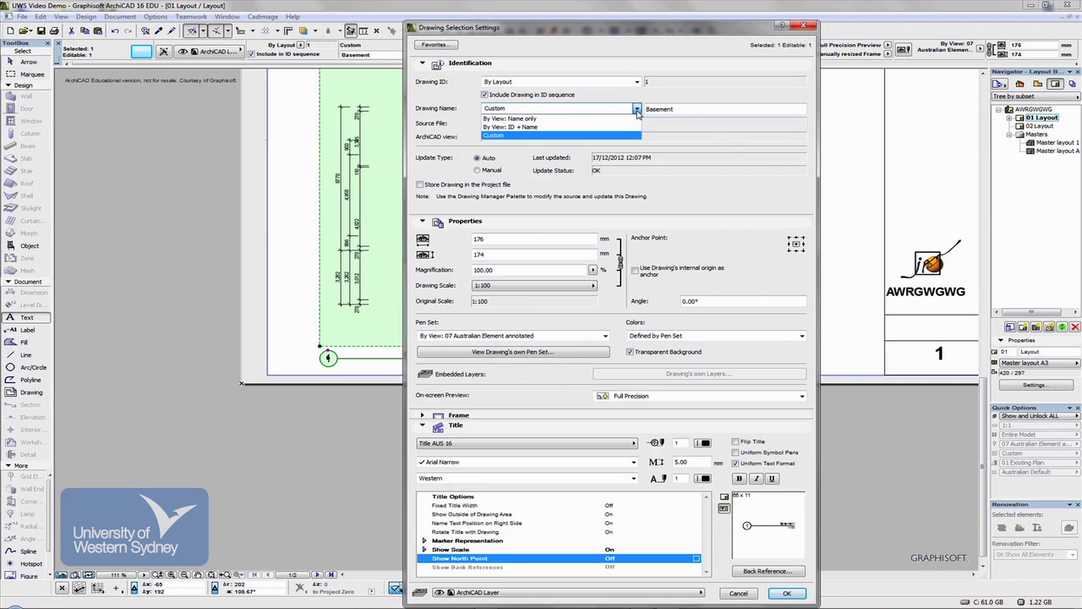
left_click(627, 127)
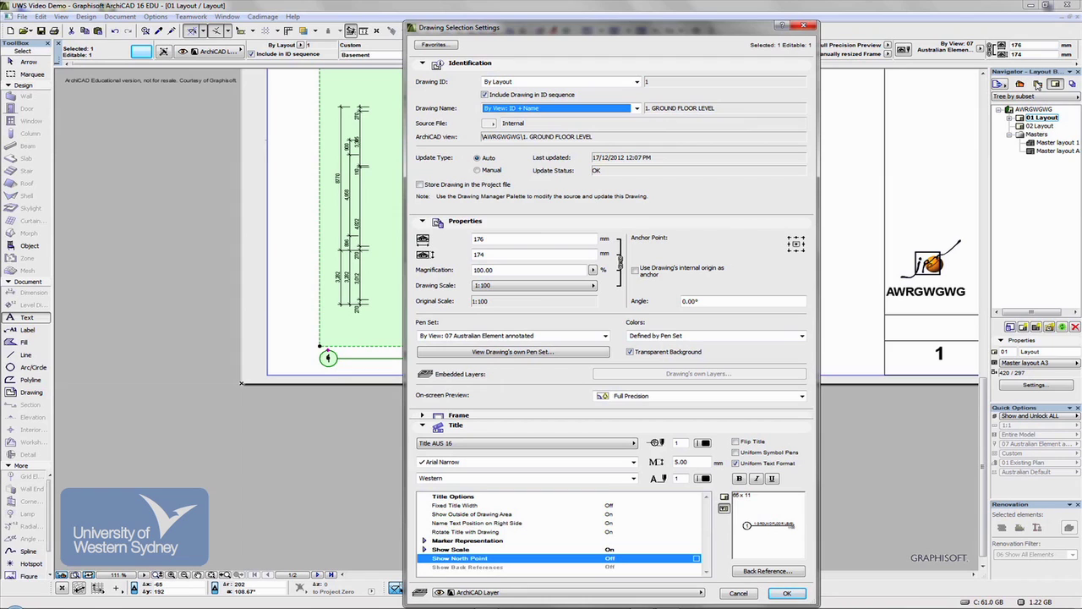
left_click(789, 593)
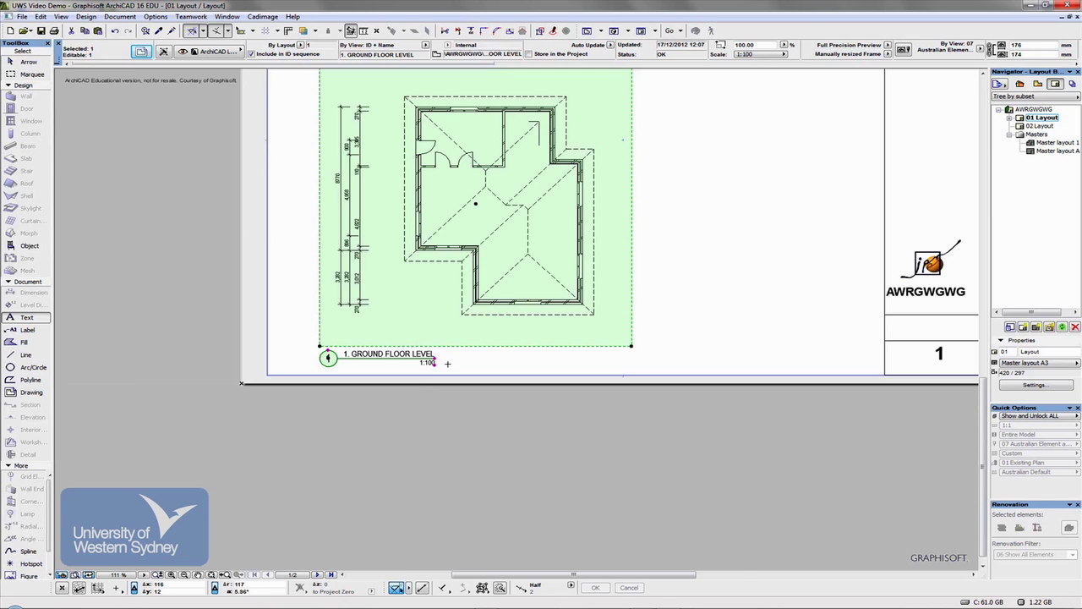
scroll(439, 363, "down", 2)
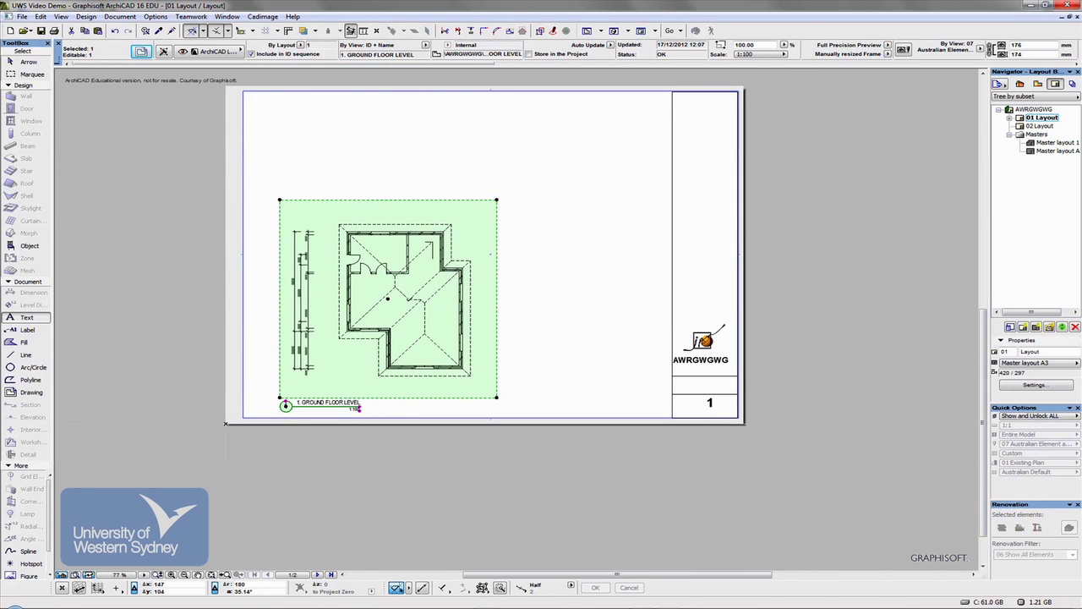
key("Escape")
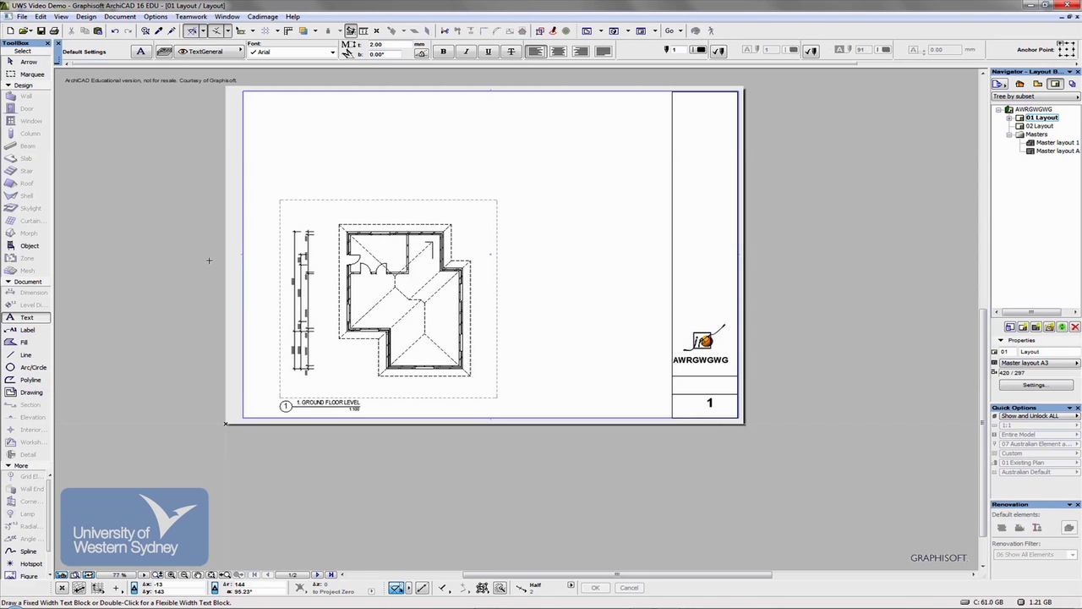
Step: Return to the ground floor plan and delete the left-hand door of the two in the upper-left room's lower wall
key("F2")
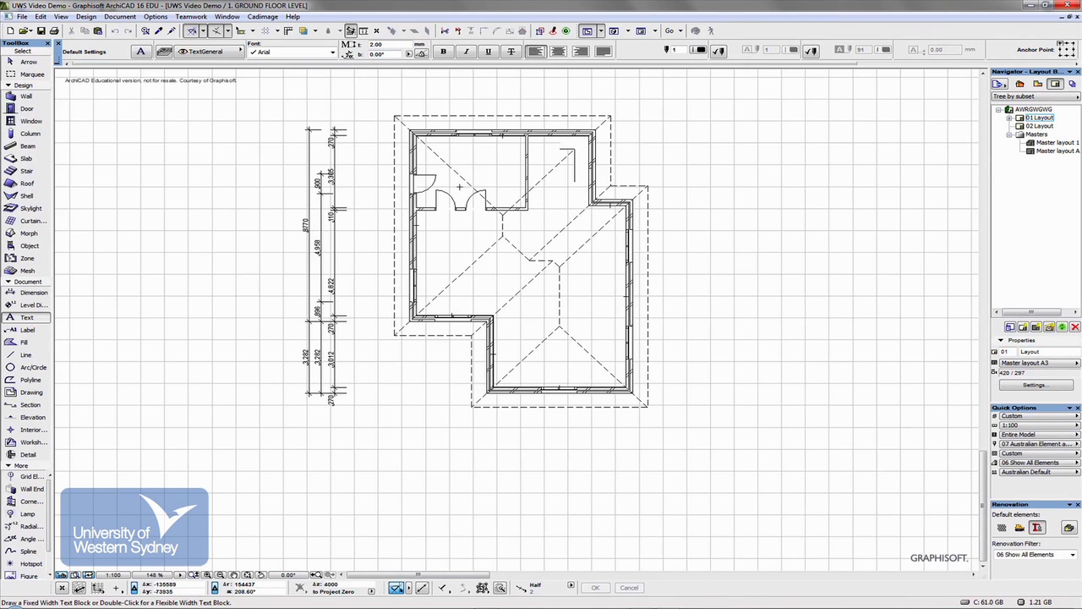
left_click(455, 208, "shift")
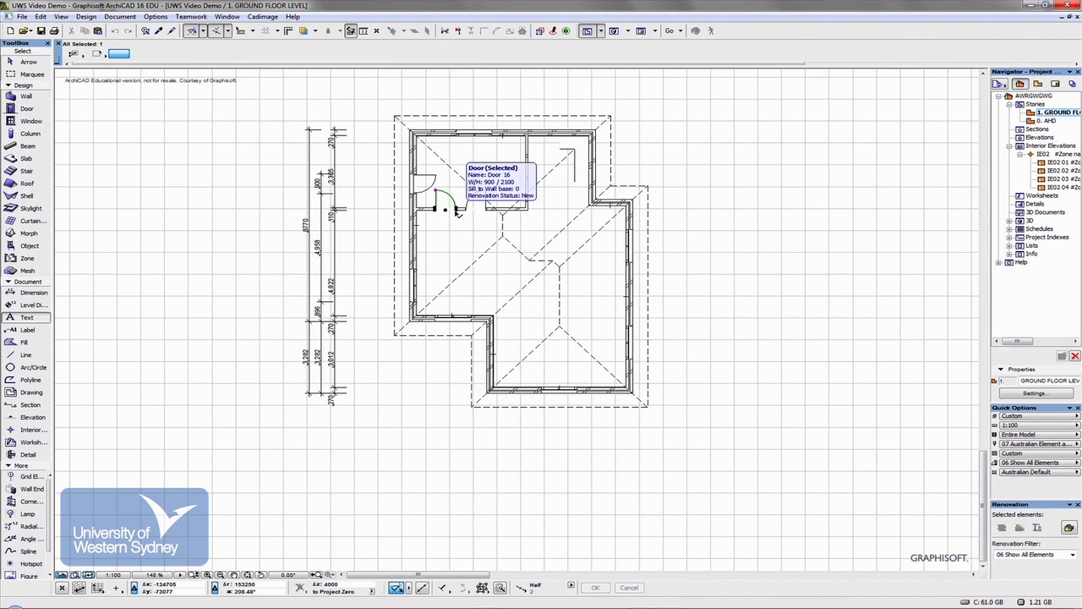
key("Escape")
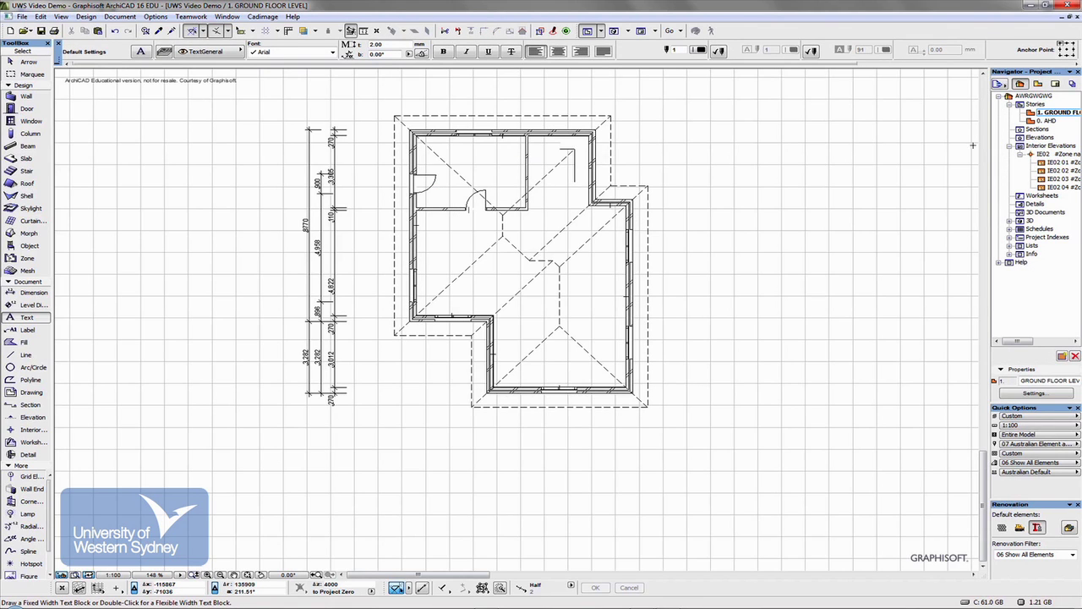
Step: Reopen the 01 Layout sheet and check whether the placed ground floor drawing reflects the door deletion
left_click(1055, 83)
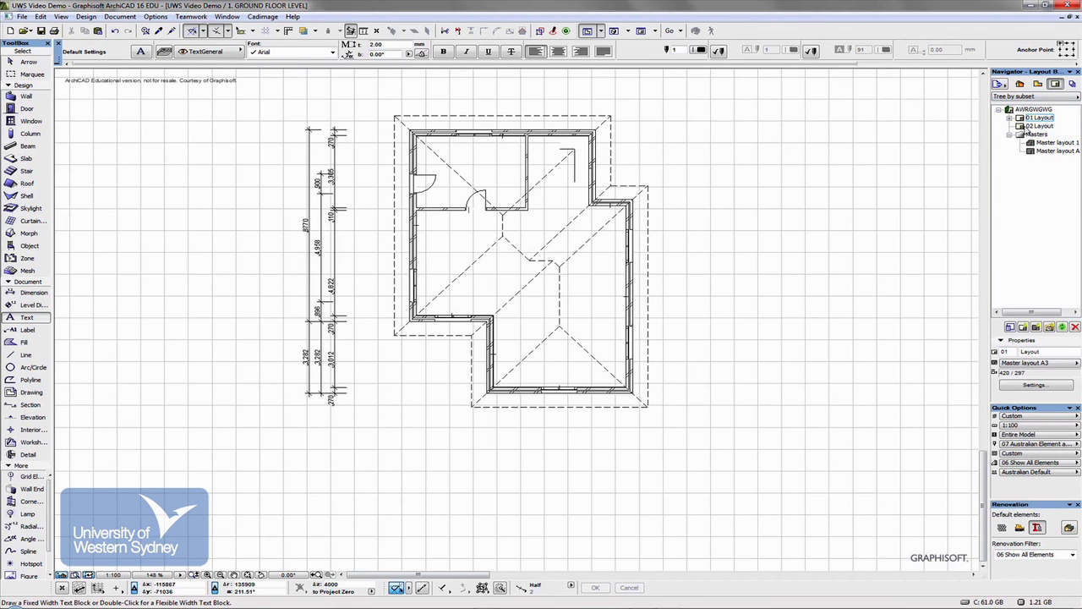
double_click(1025, 119)
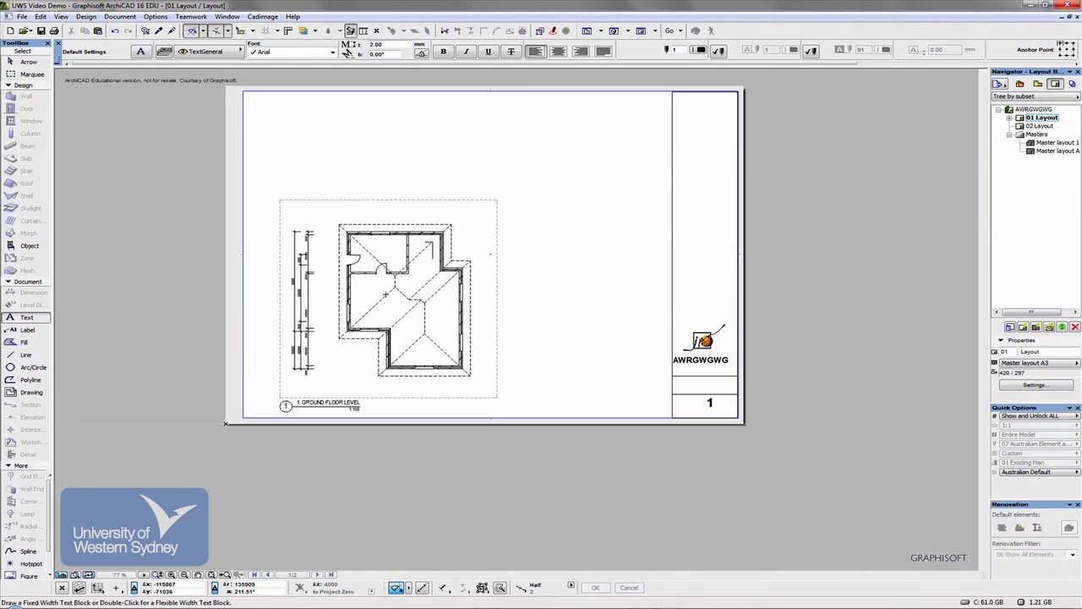
scroll(373, 275, "up", 3)
scroll(373, 275, "up", 3)
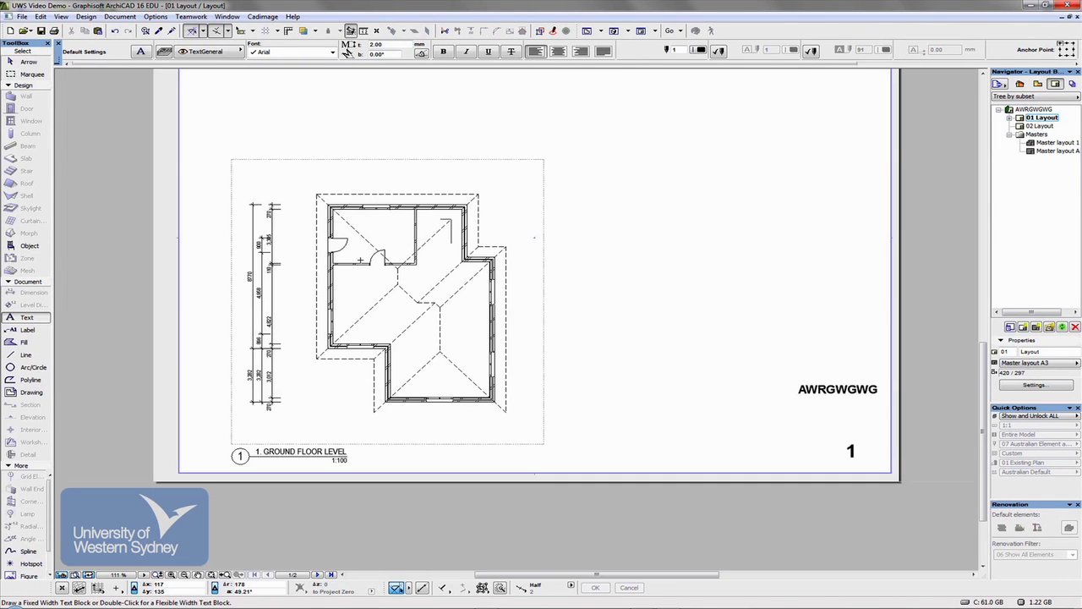
scroll(359, 261, "down", 4)
scroll(359, 261, "down", 1)
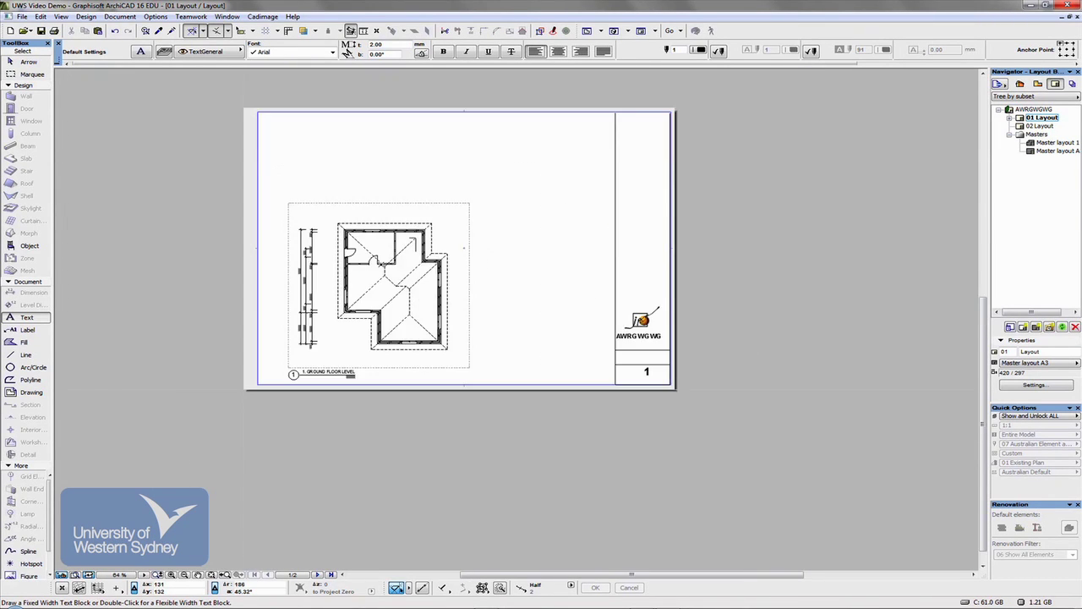
scroll(356, 289, "down", 1)
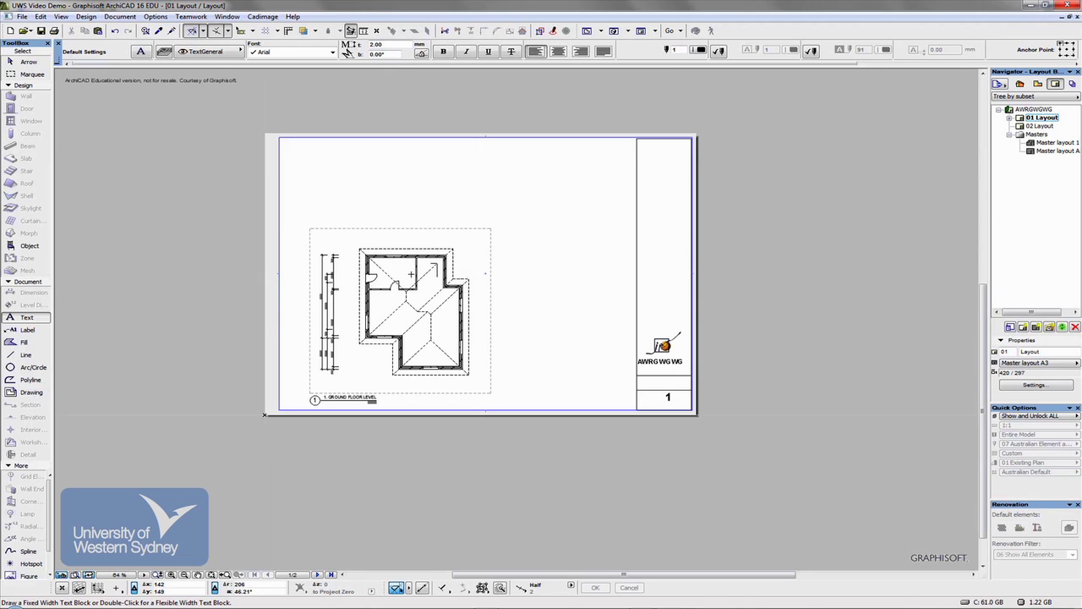
Step: Place the saved kitchen elevation view from the view map in the upper right of the 01 Layout sheet
left_click(1039, 84)
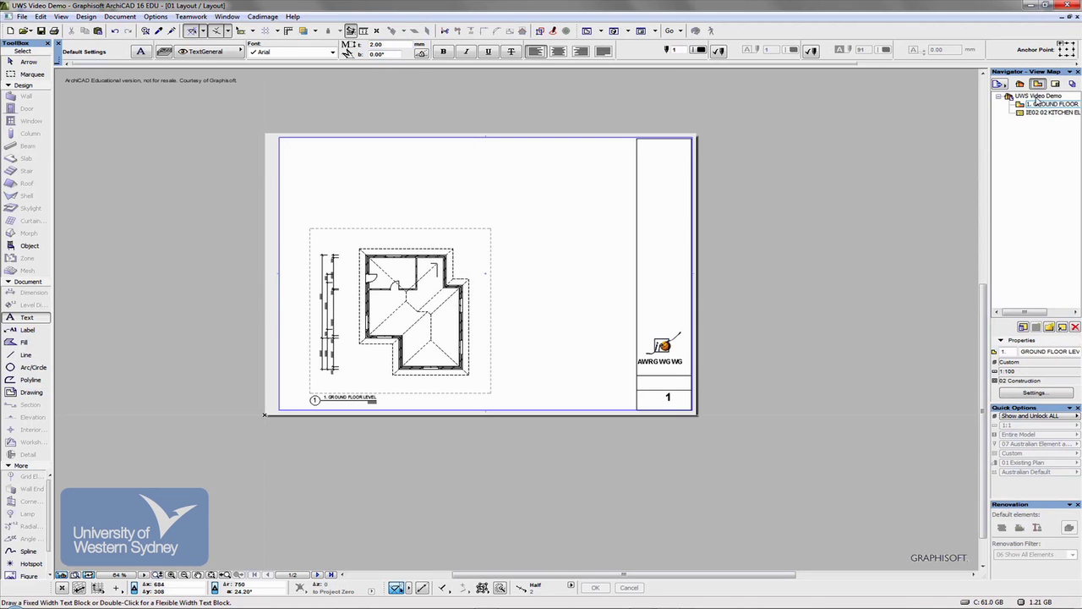
left_click(1046, 113)
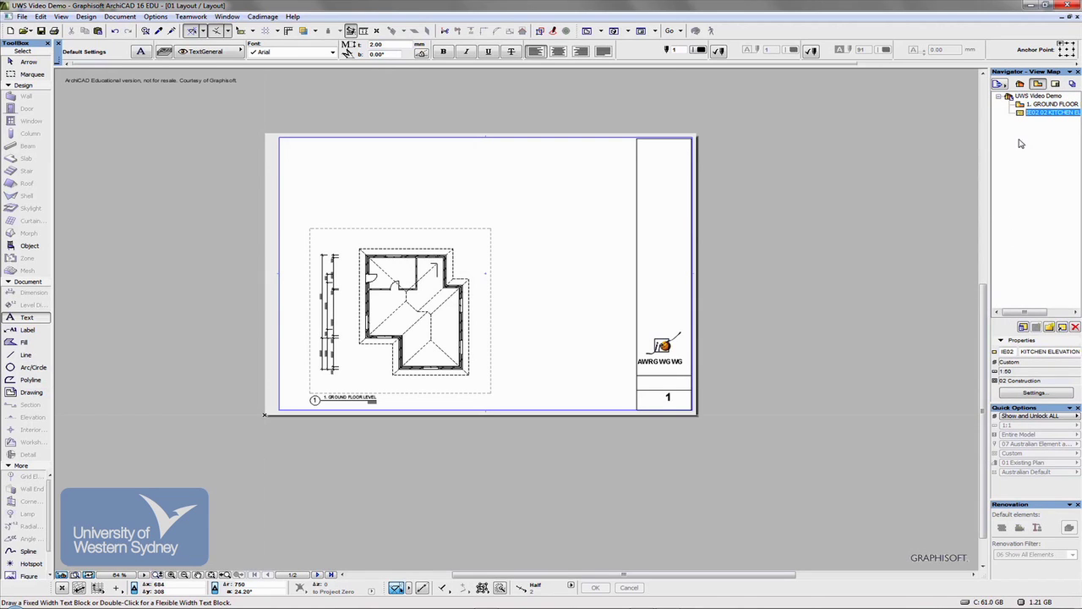
mouse_move(1024, 114)
left_mouse_down()
mouse_move(596, 184)
mouse_move(553, 203)
left_mouse_up()
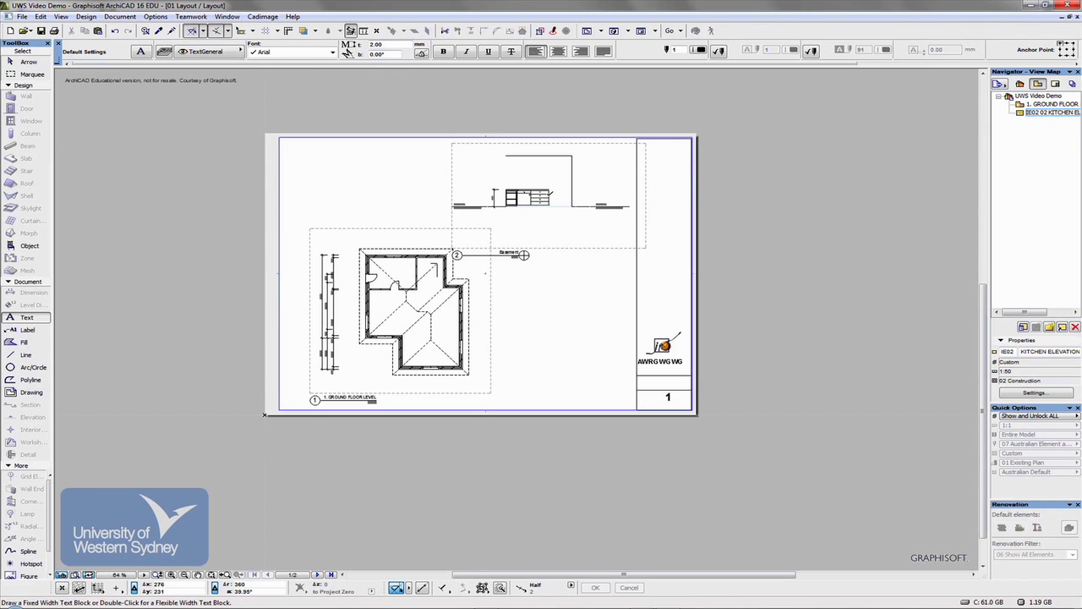
scroll(496, 229, "up", 2)
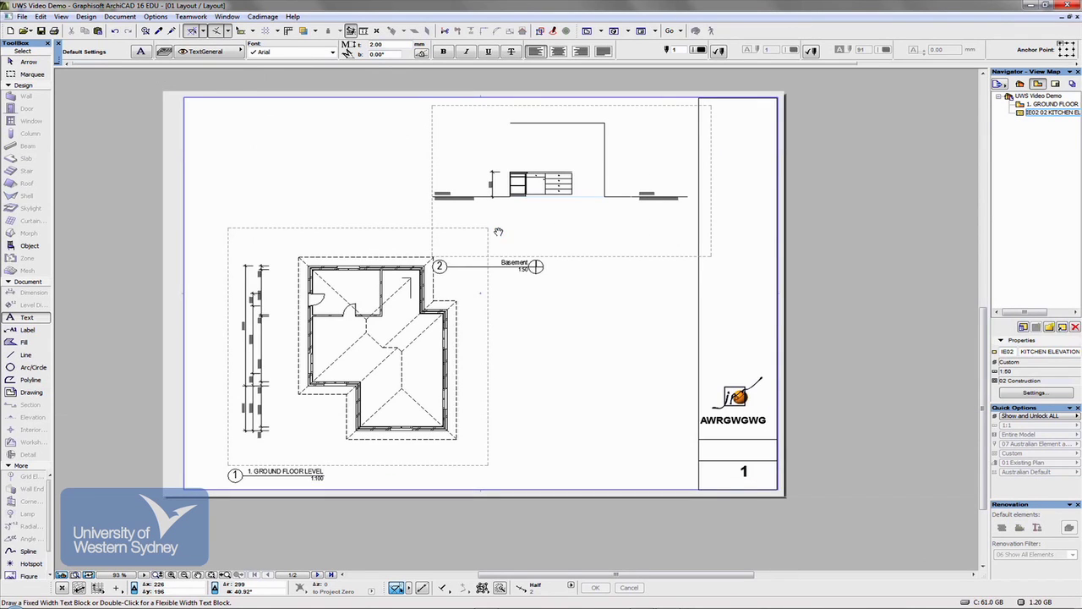
middle_click_drag(496, 229, 562, 236)
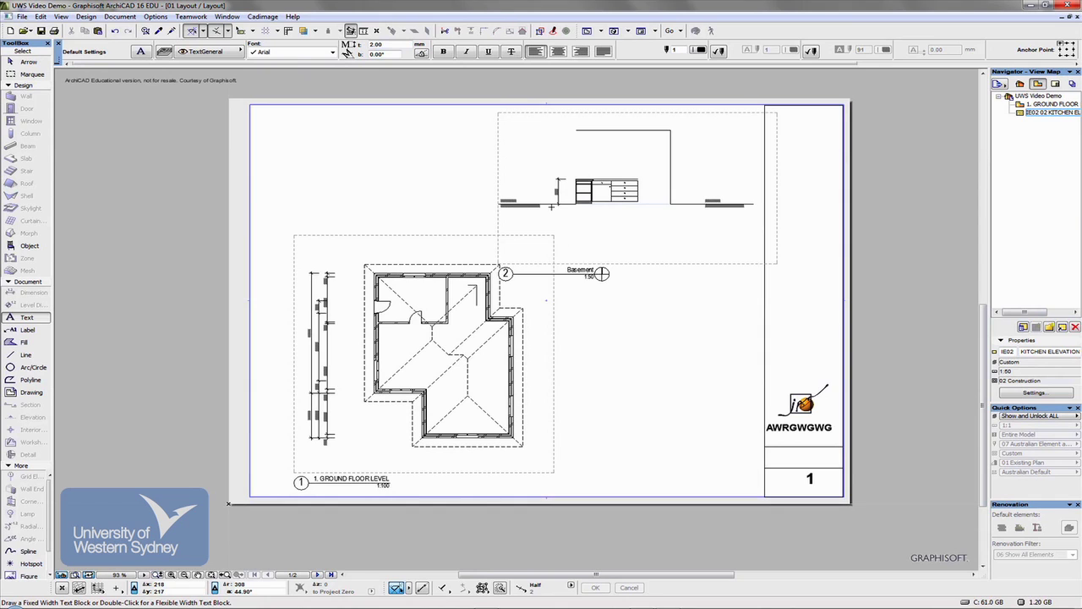
Step: Select the kitchen elevation drawing and move it right and slightly down, clear of the ground floor drawing's frame
left_click(724, 255, "shift")
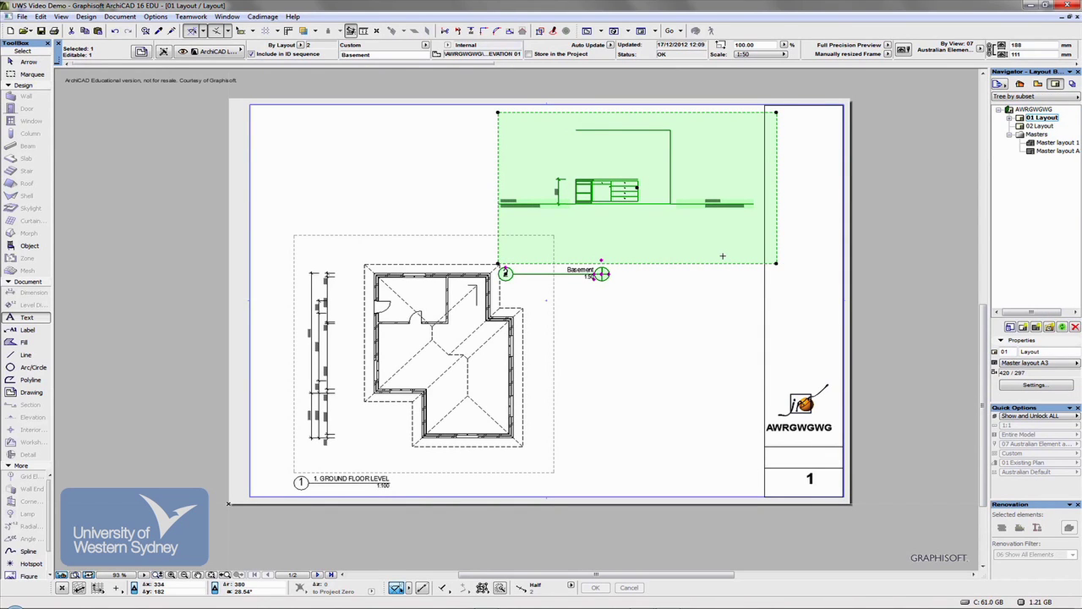
left_click(644, 197)
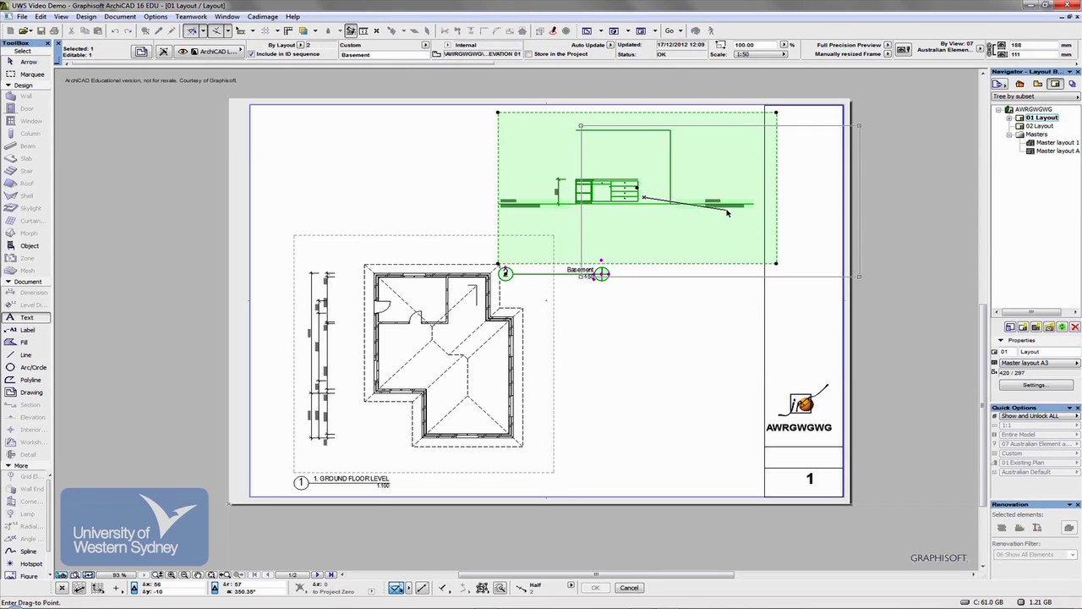
left_click(727, 213)
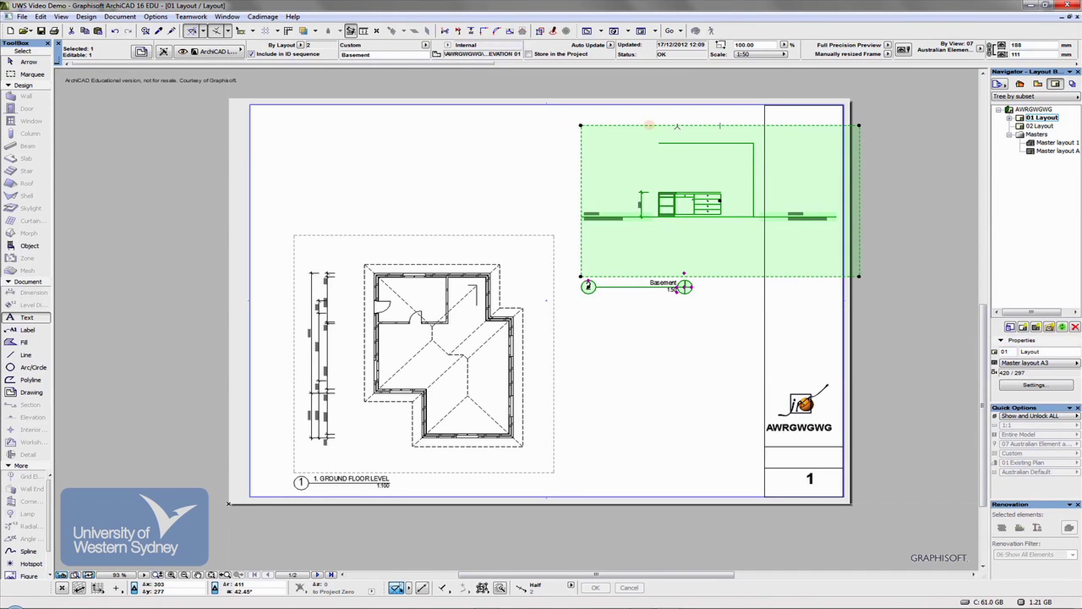
Step: Offset the kitchen elevation frame's top and right edges inward, cropping it to about 119 x 90 mm
left_click(676, 125)
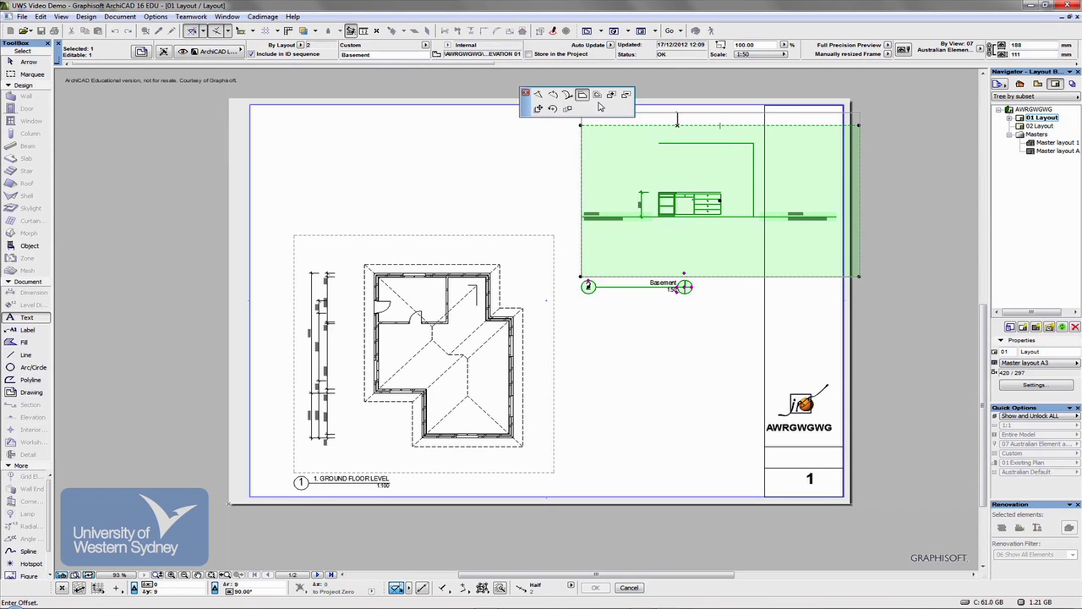
left_click(859, 155)
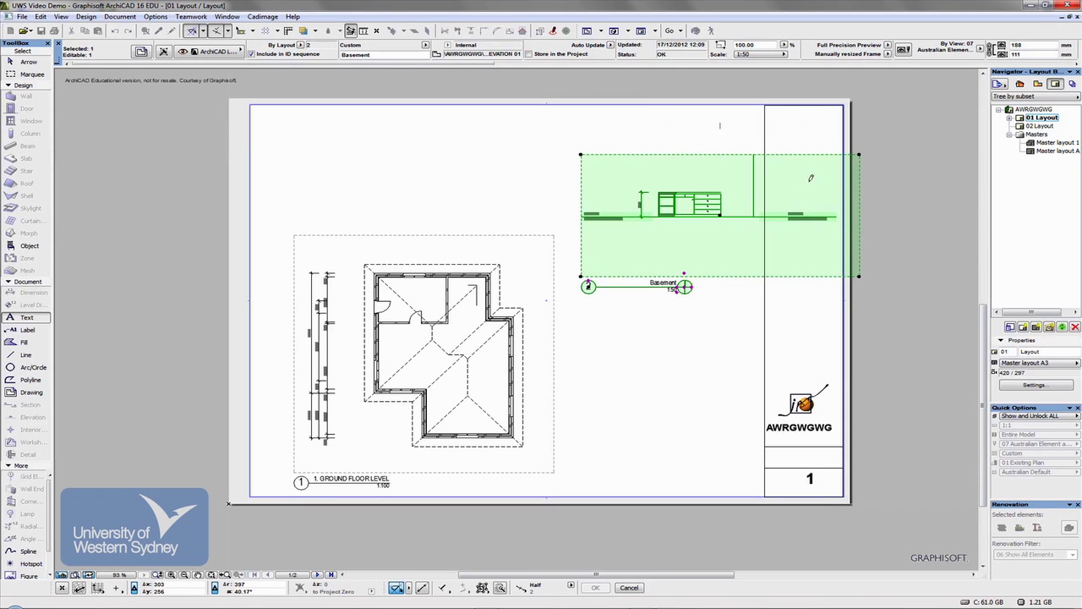
left_click(858, 188)
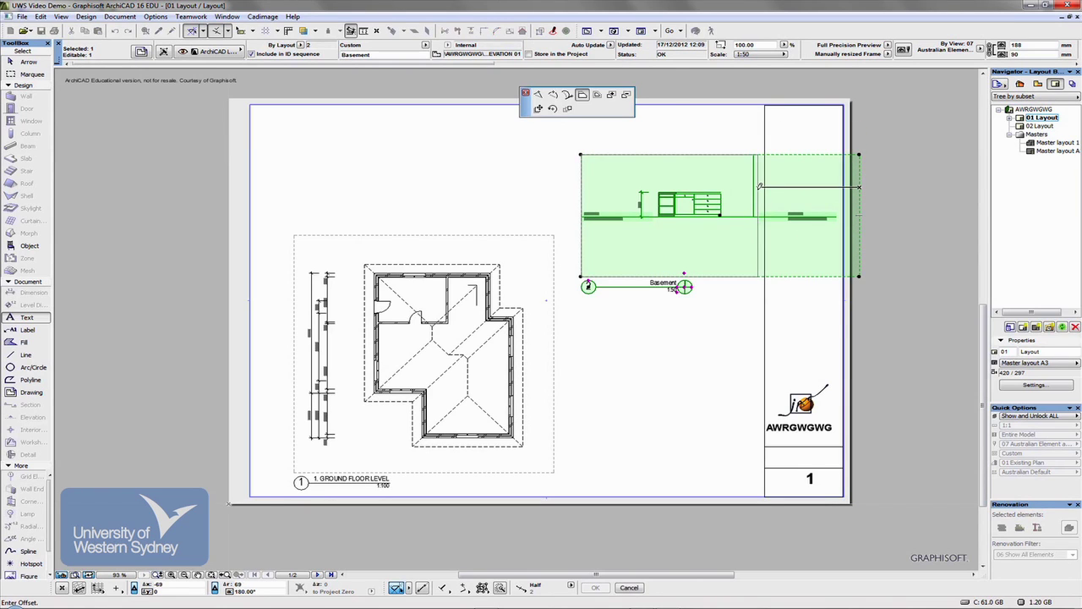
left_click(758, 186)
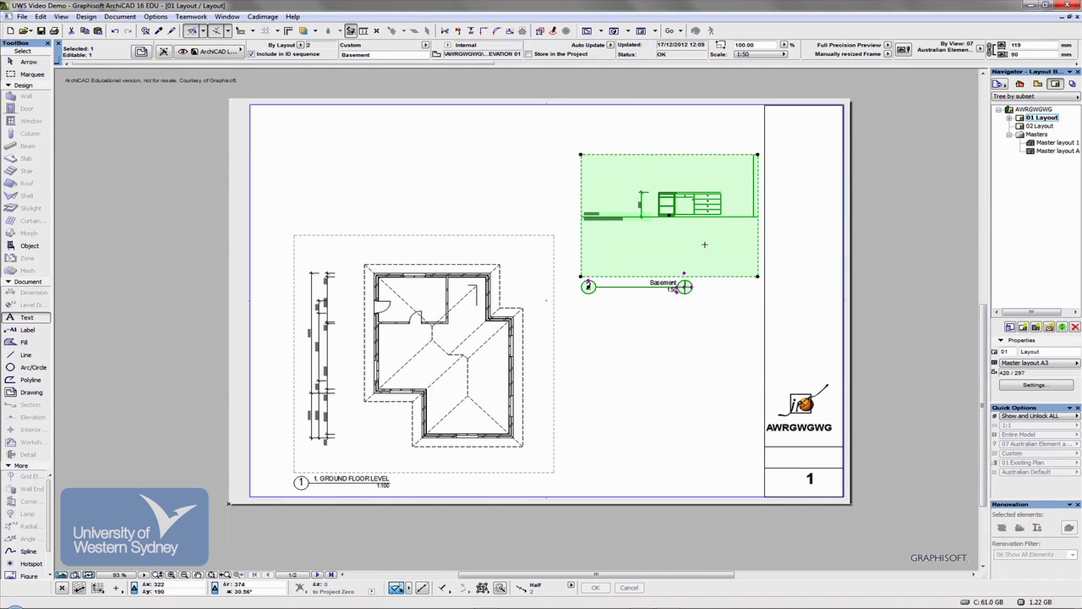
Step: Move the kitchen elevation down beside the floor plan and offset its bottom edge upward, cropping its height to about 53 mm
left_click(696, 210)
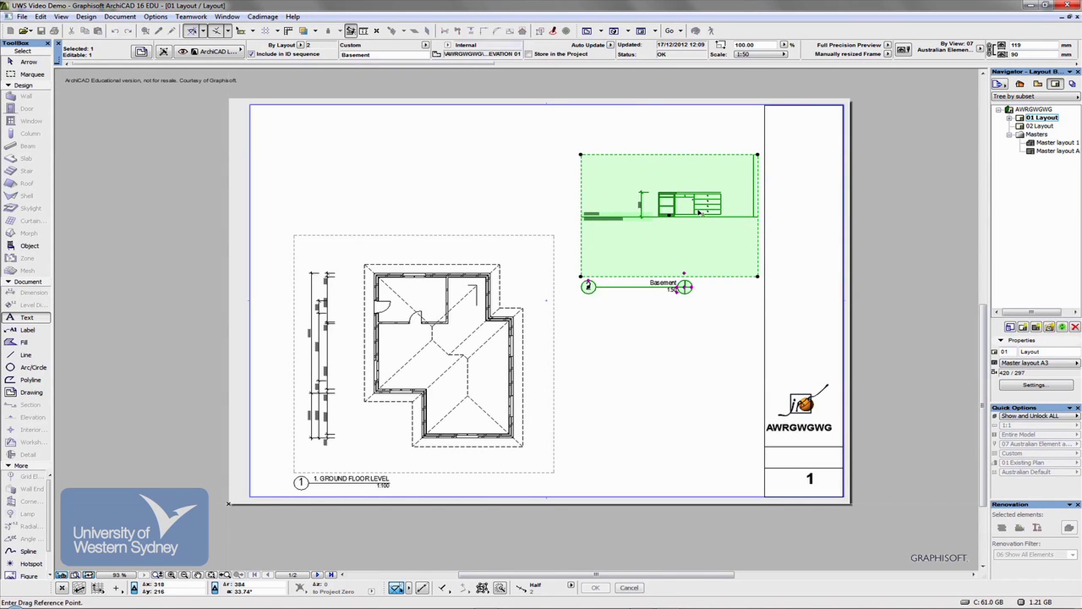
left_click(684, 380)
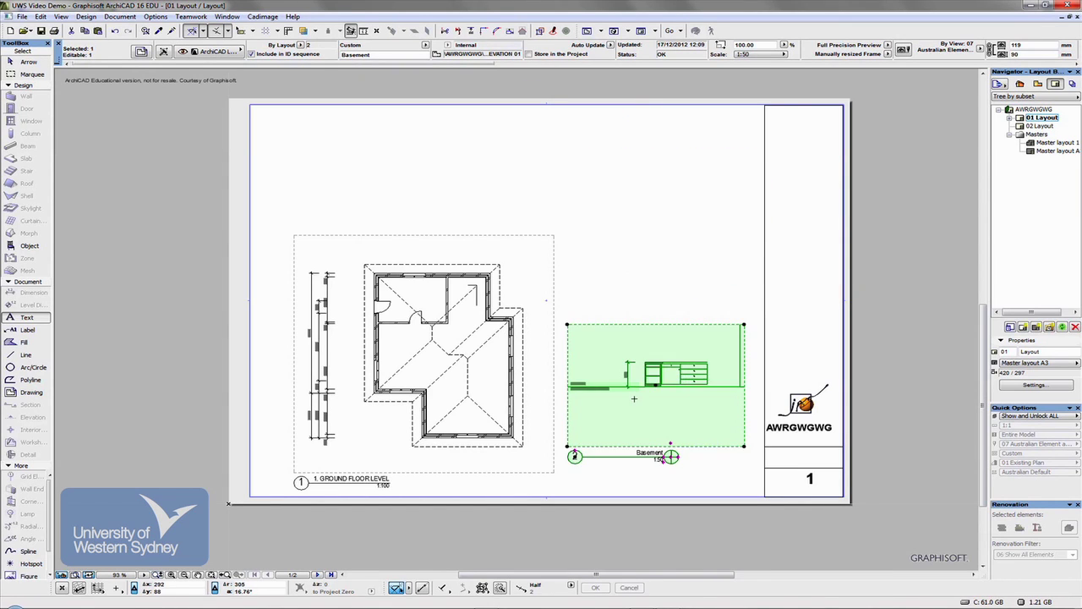
left_click(708, 445)
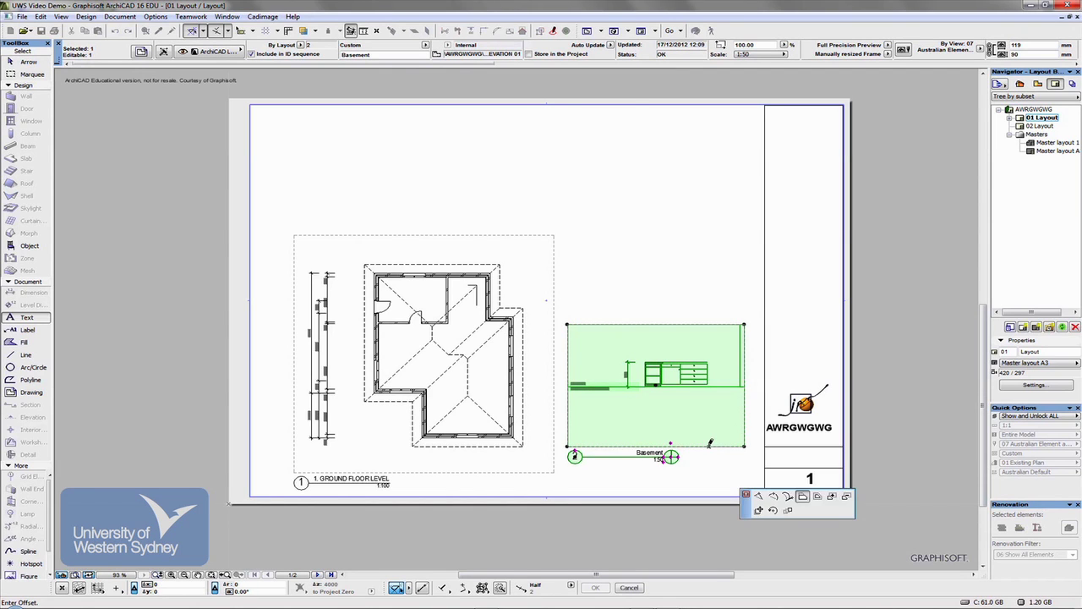
left_click(715, 393)
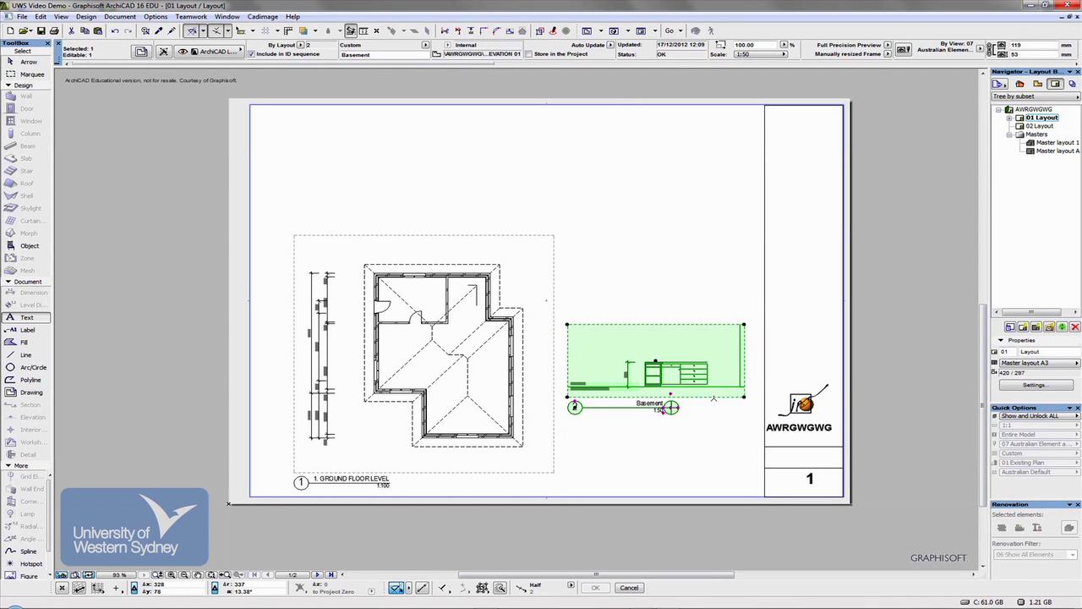
Step: Set the kitchen elevation drawing's name to follow its view, using the By View: Name only option
scroll(683, 385, "up", 5)
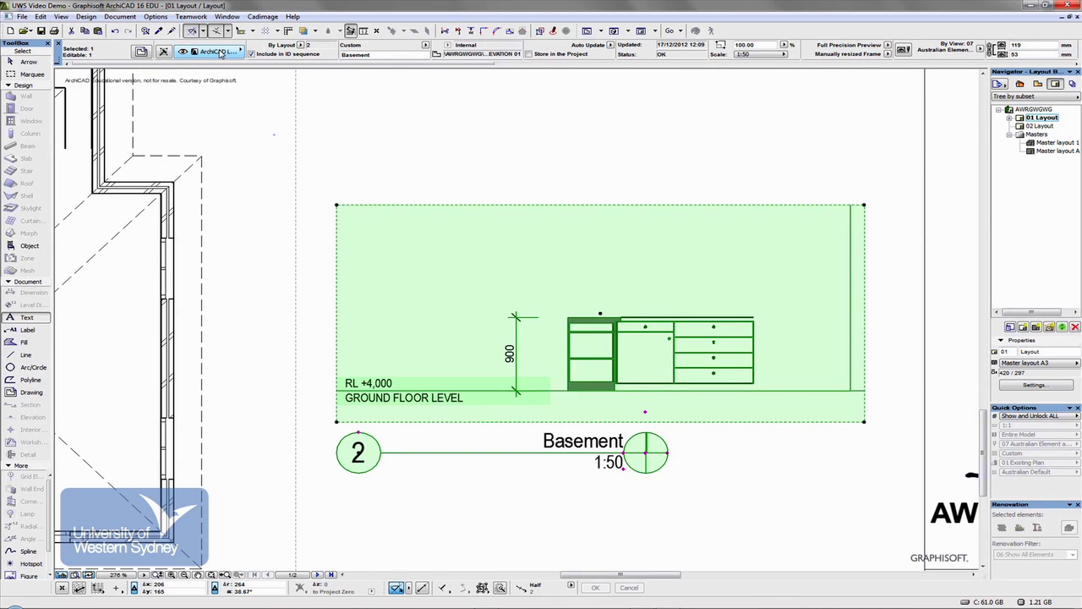
left_click(140, 51)
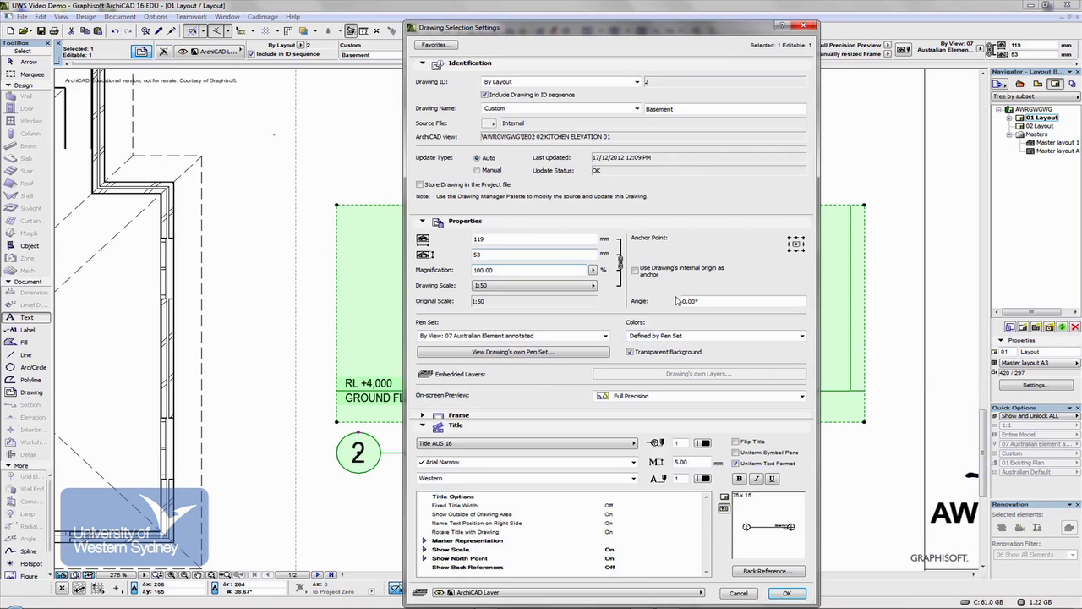
left_click(638, 108)
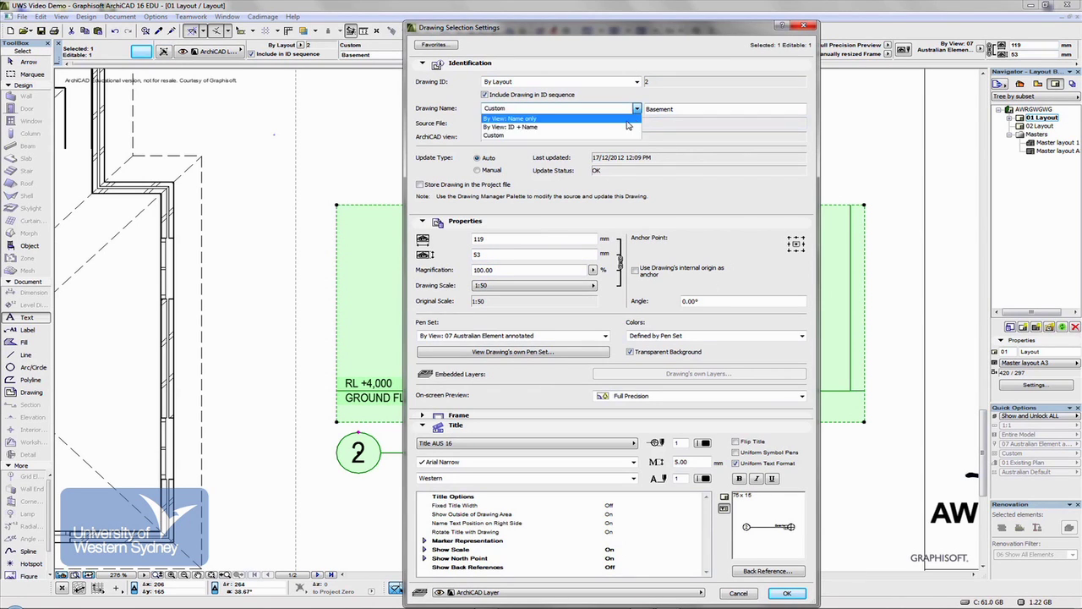
left_click(628, 126)
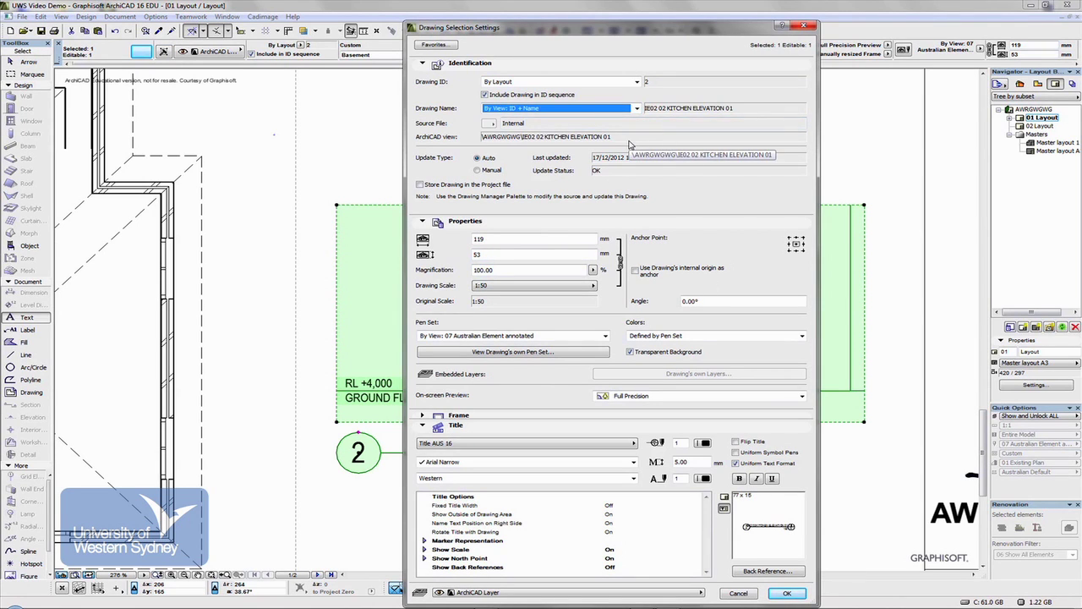
left_click(637, 108)
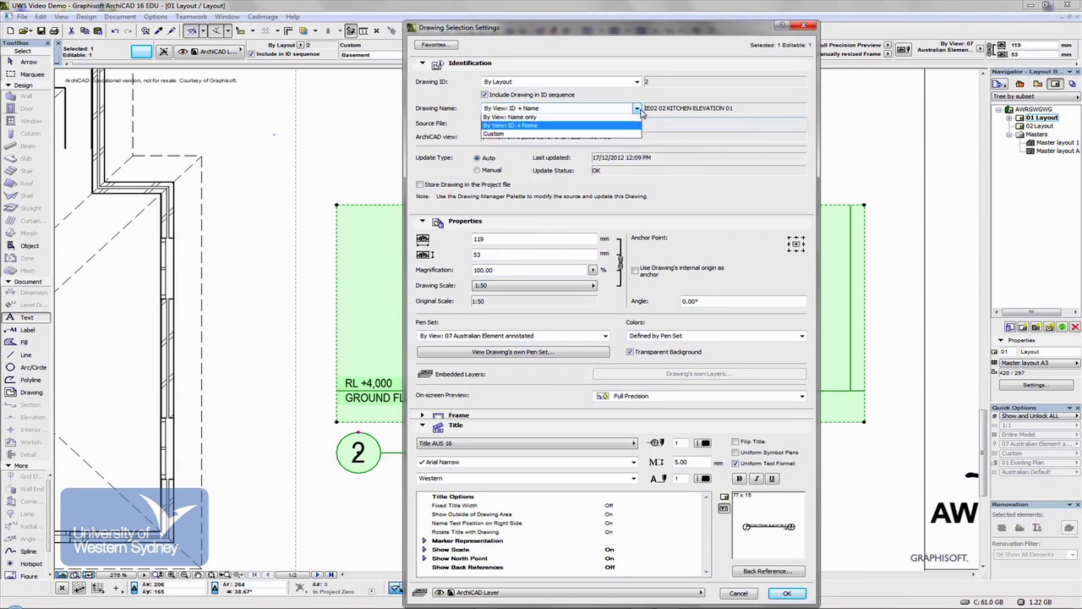
left_click(596, 119)
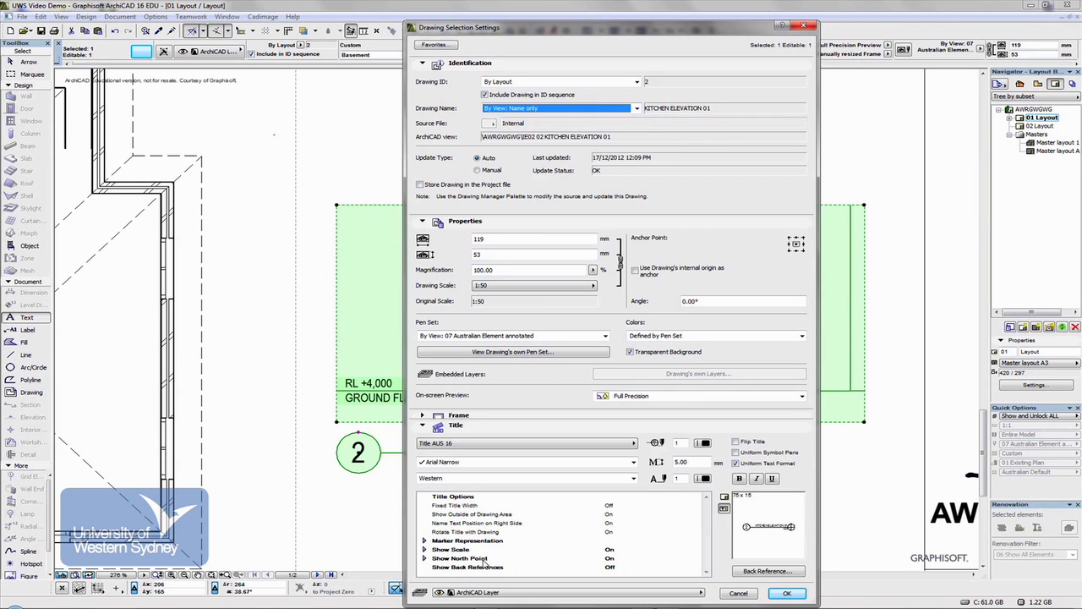
Step: Turn off the north point in the kitchen elevation's drawing title, apply the settings and deselect the drawing
left_click(621, 561)
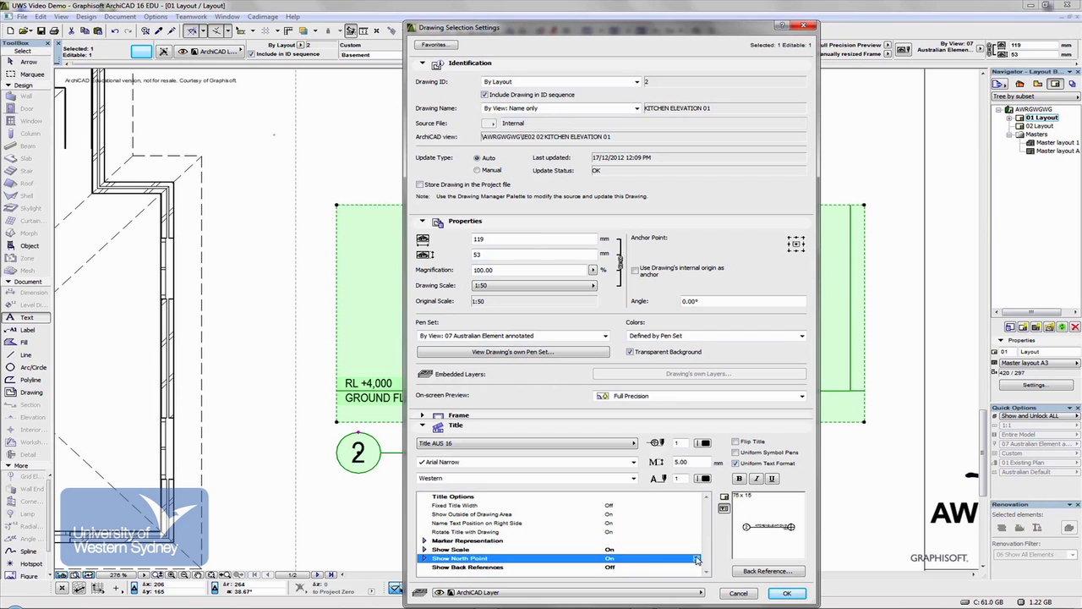
left_click(783, 594)
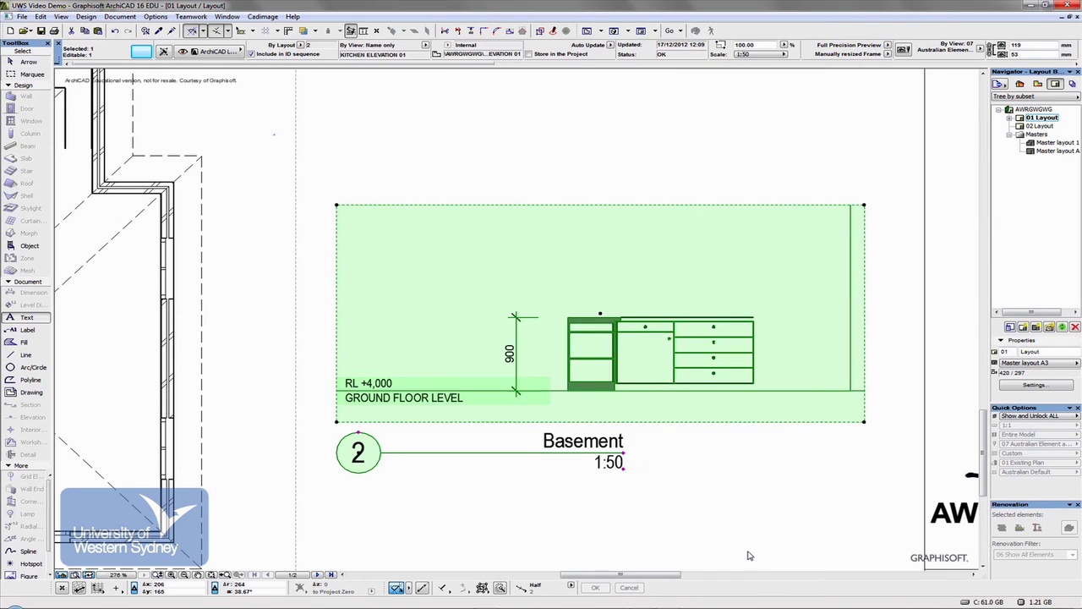
key("Escape")
scroll(663, 502, "down", 3)
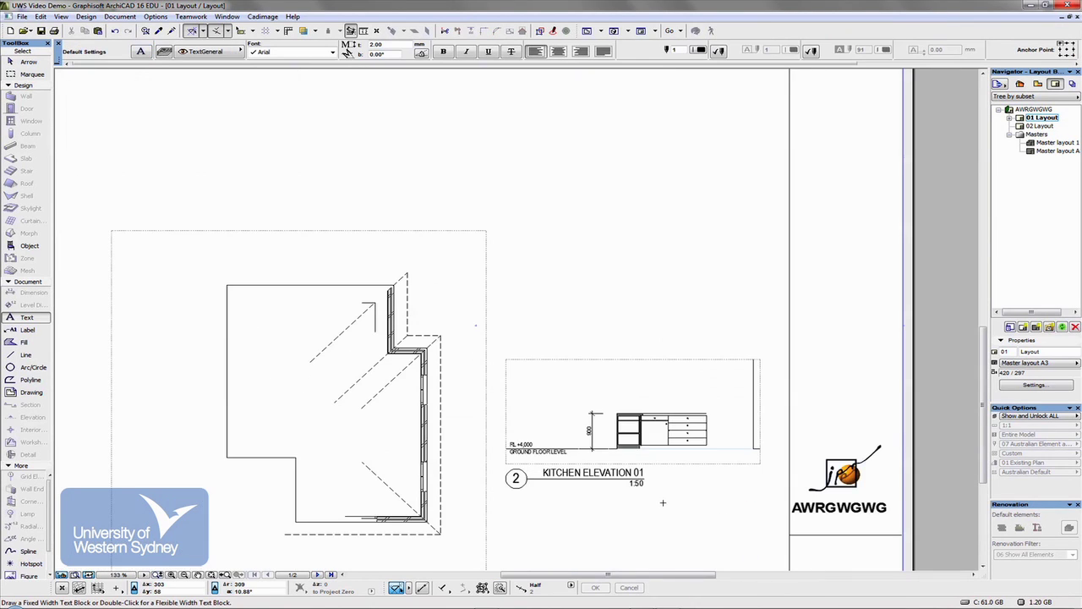
scroll(606, 504, "down", 2)
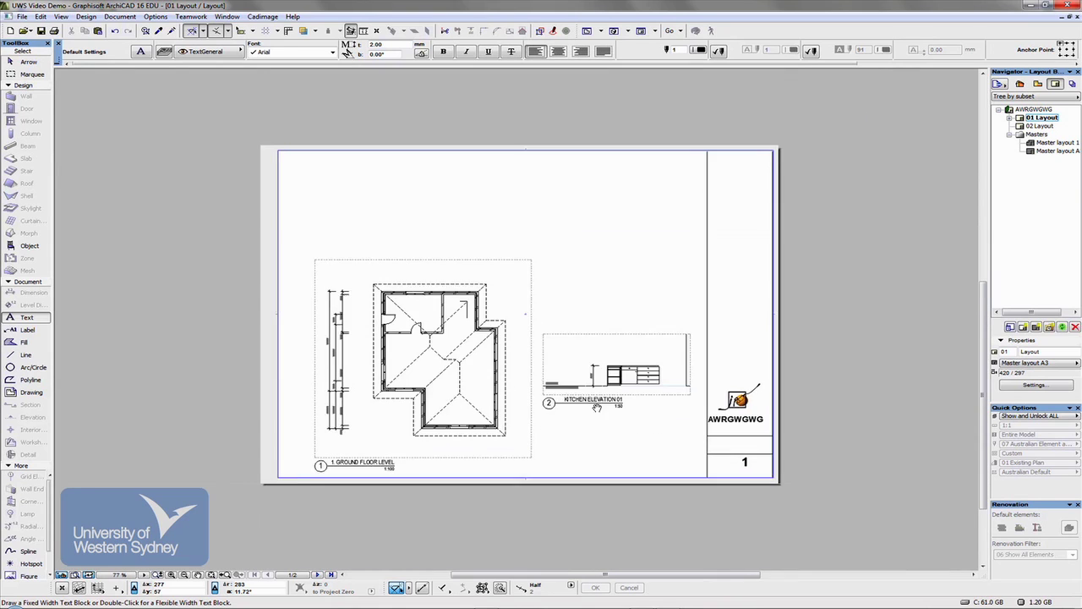
middle_click_drag(597, 407, 596, 437)
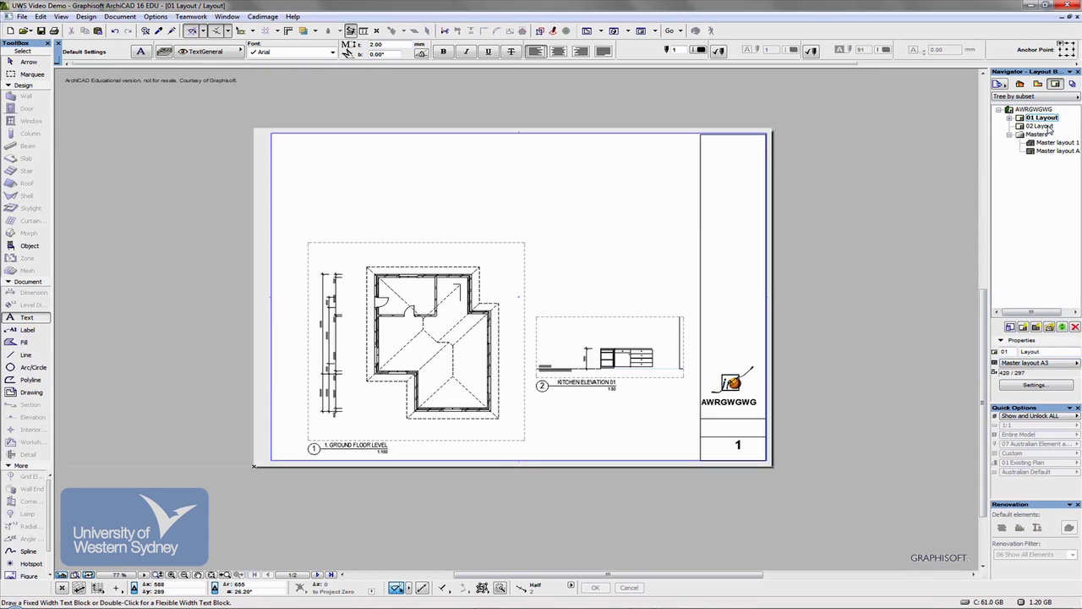
Step: Rename the 01 layout as GROUND FLOOR PLAN
left_click(1039, 351)
left_click_drag(1040, 351, 1000, 352)
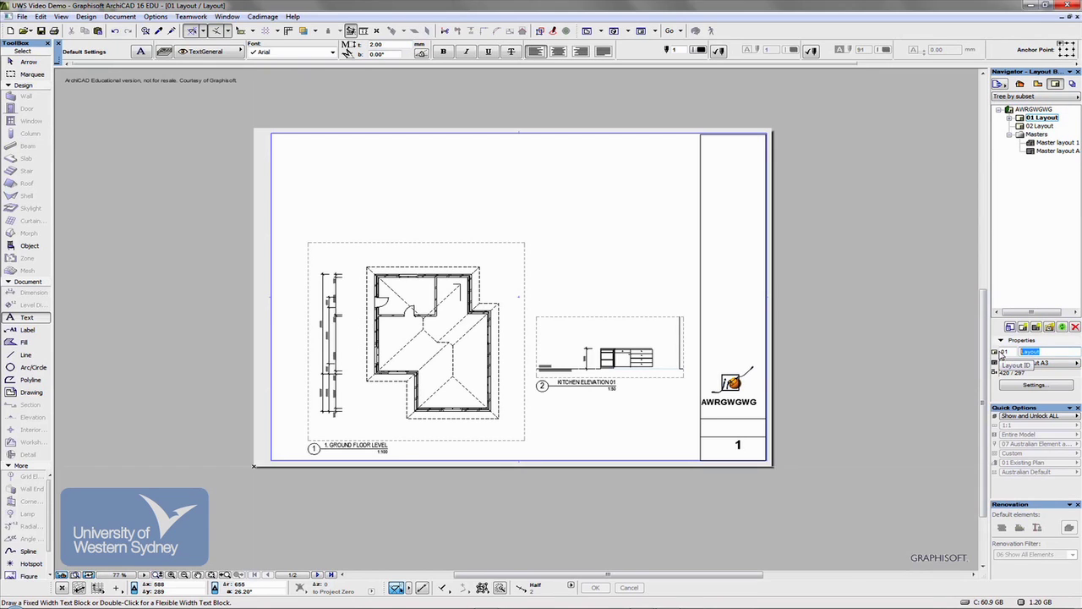
type("GROU")
type("ND FLOOR PLAN")
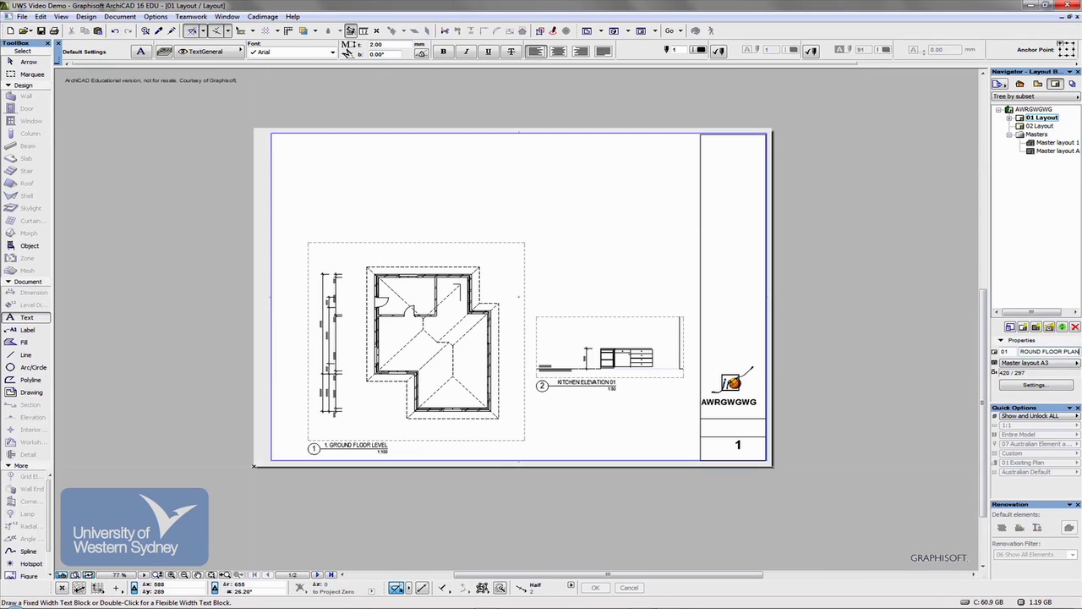
key("Return")
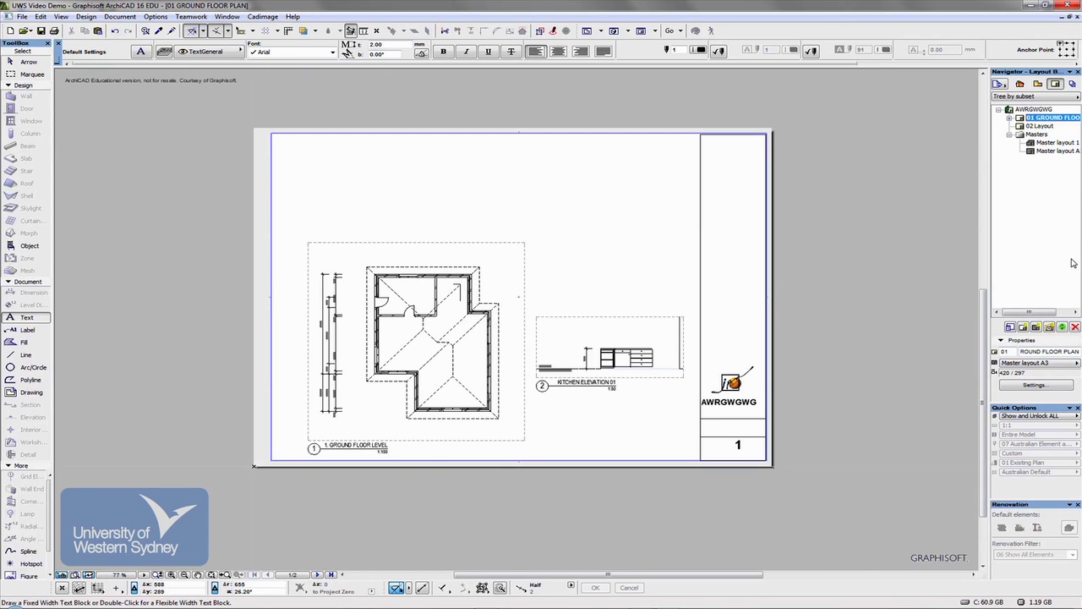
Step: Create a new layout named ELEVATION with automatic ID assignment
left_click(1023, 327)
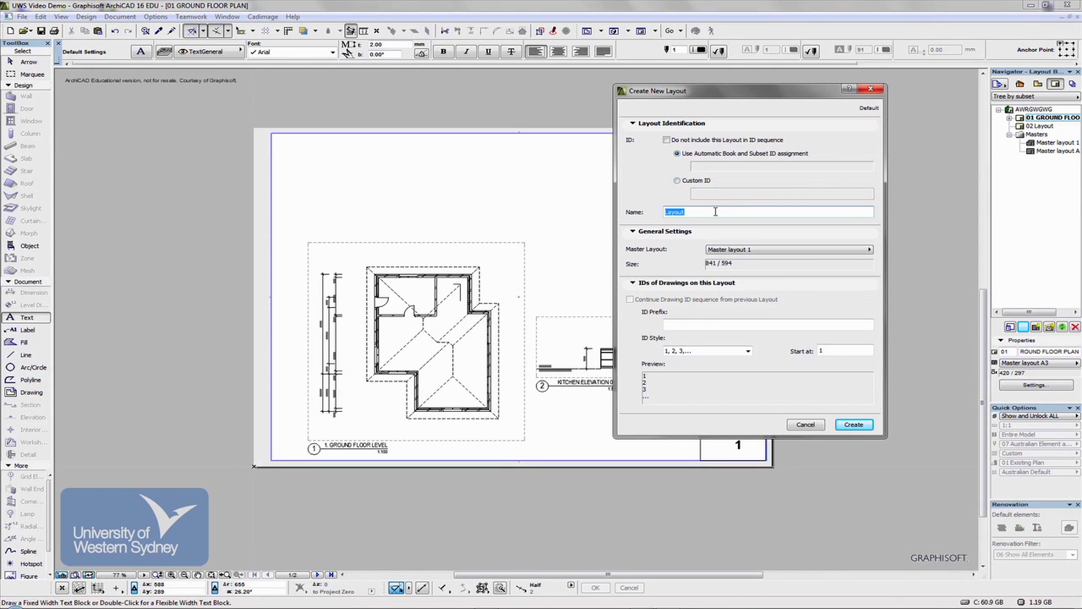
type("ELEVATION")
left_click(854, 424)
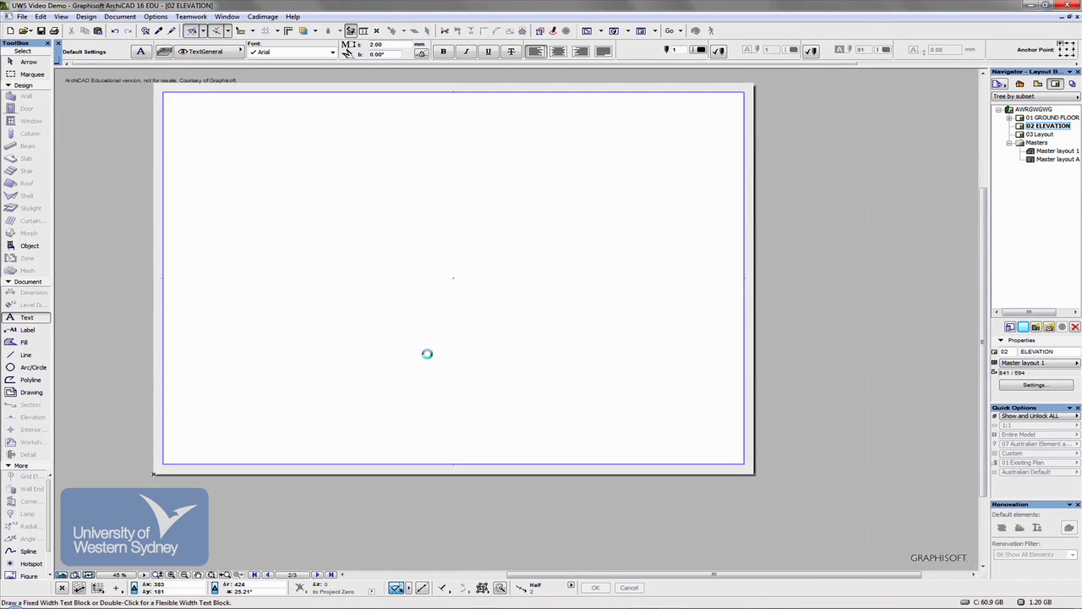
Step: Apply the Master layout A3 to the 02 ELEVATION layout
scroll(427, 354, "down", 1)
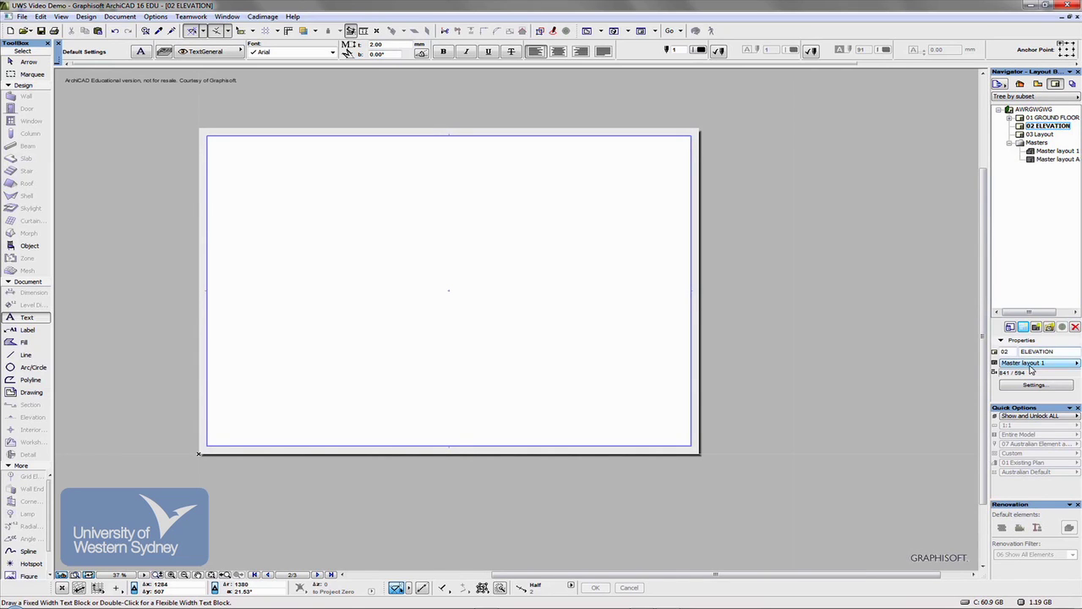
left_click(1033, 161)
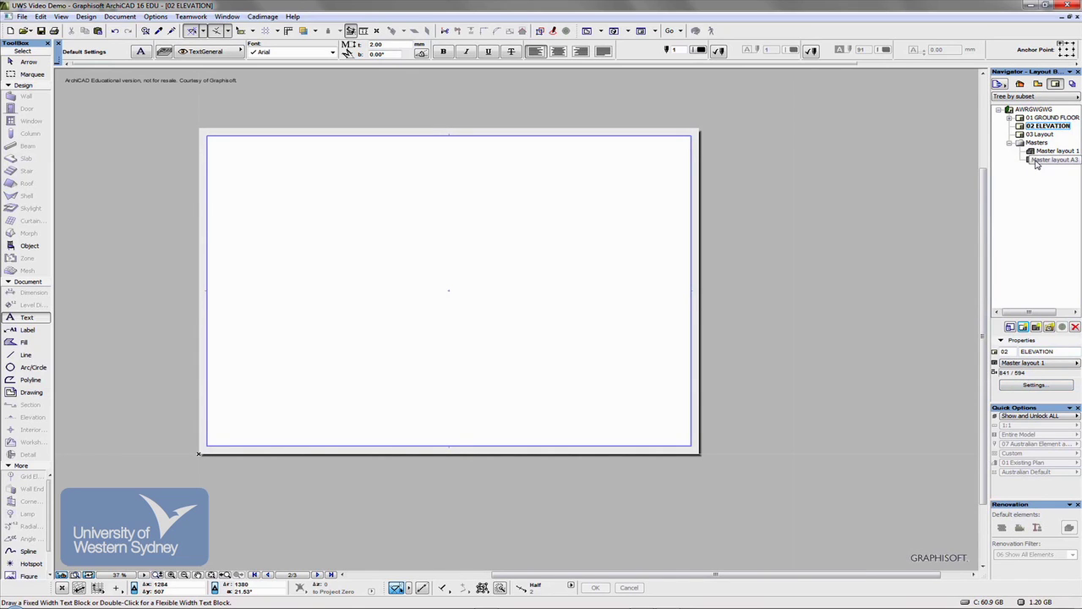
left_click_drag(1032, 162, 1021, 129)
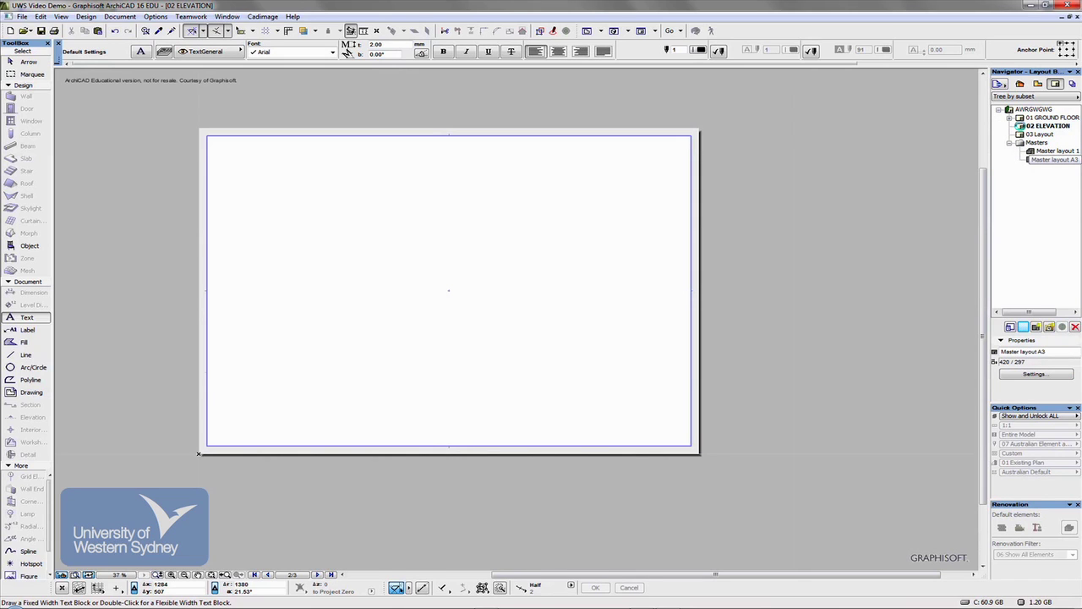
middle_click_drag(341, 381, 531, 351)
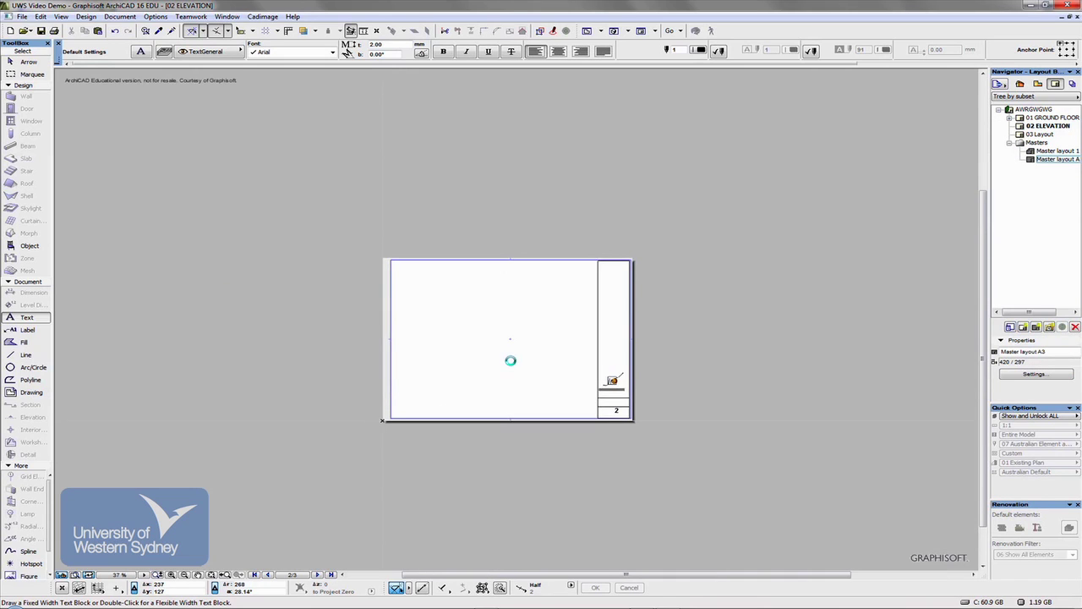
scroll(508, 356, "up", 3)
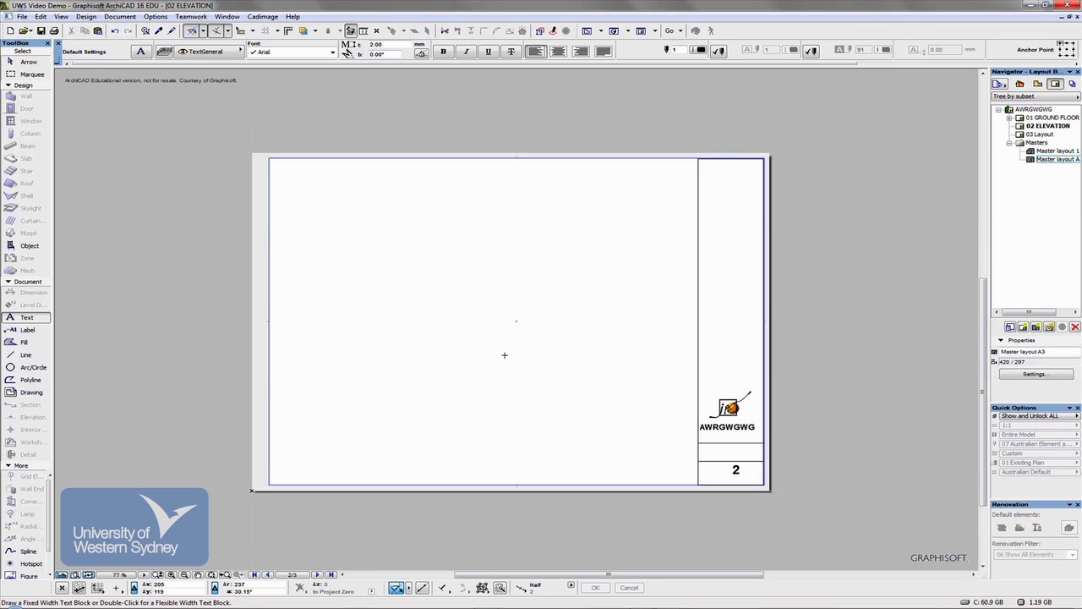
left_click(1019, 84)
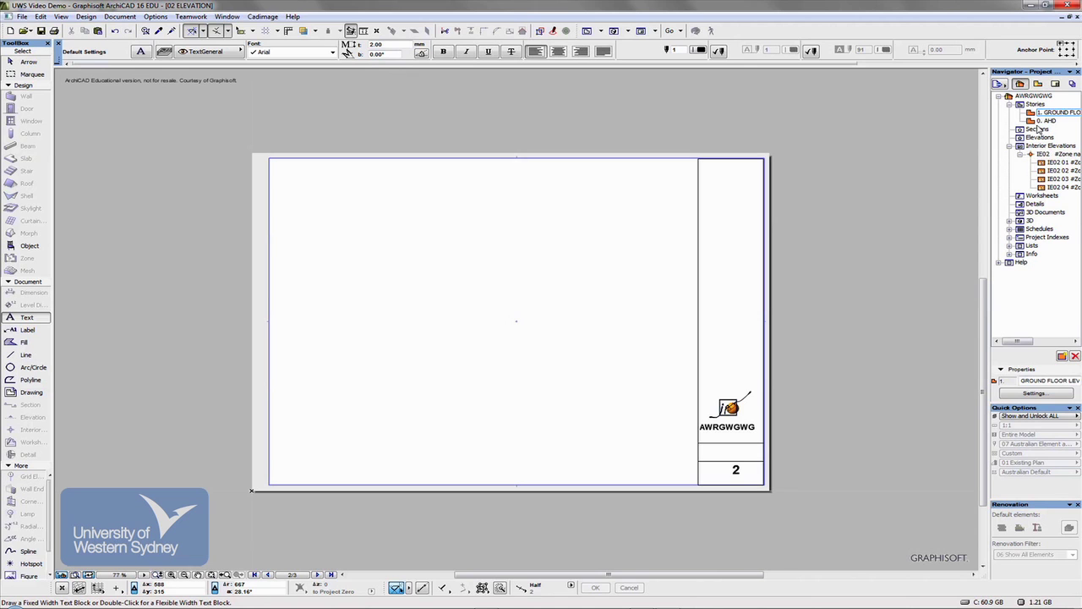
left_click(1037, 84)
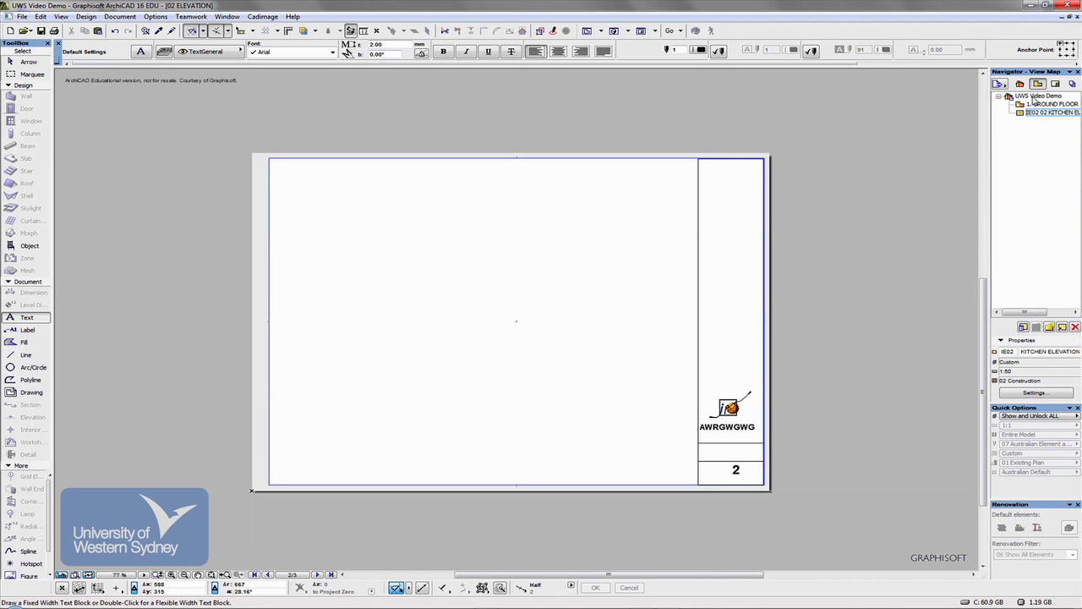
left_click(1056, 84)
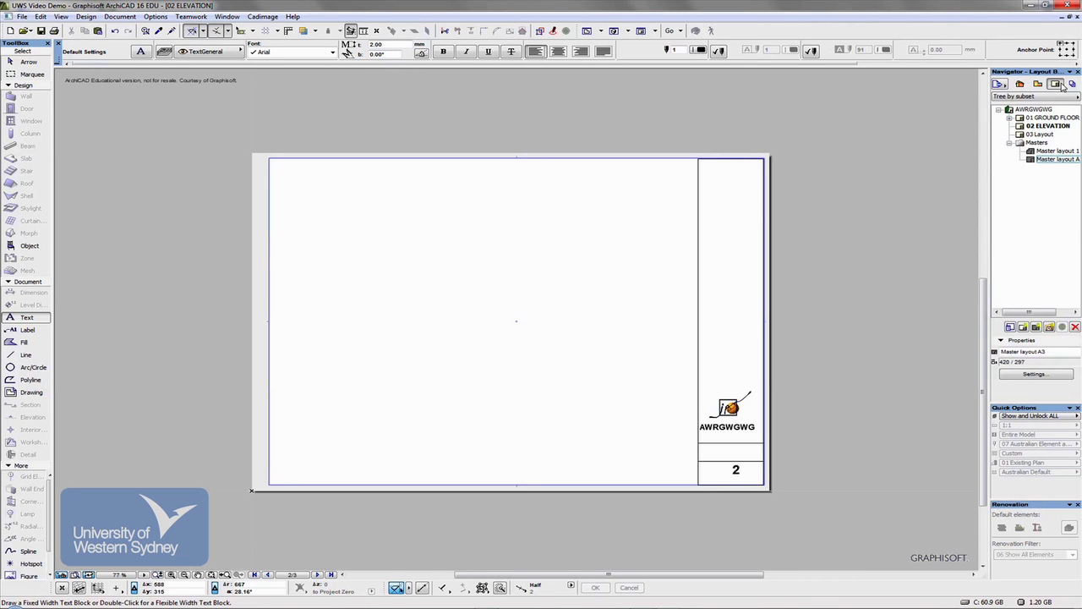